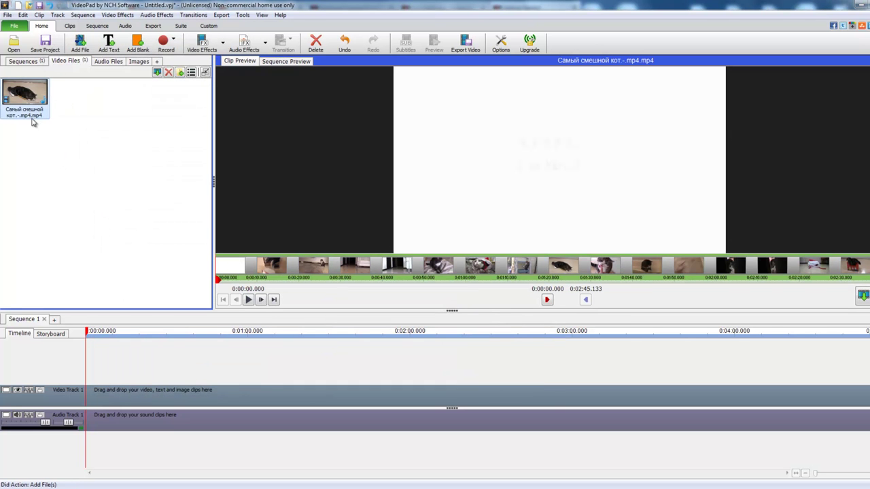
Place the cat video at the start of the sequence's video track and open the subtitle editor for the sequence.
{"action": "left_click_drag", "start_coordinate": [21, 86], "coordinate": [88, 395]}
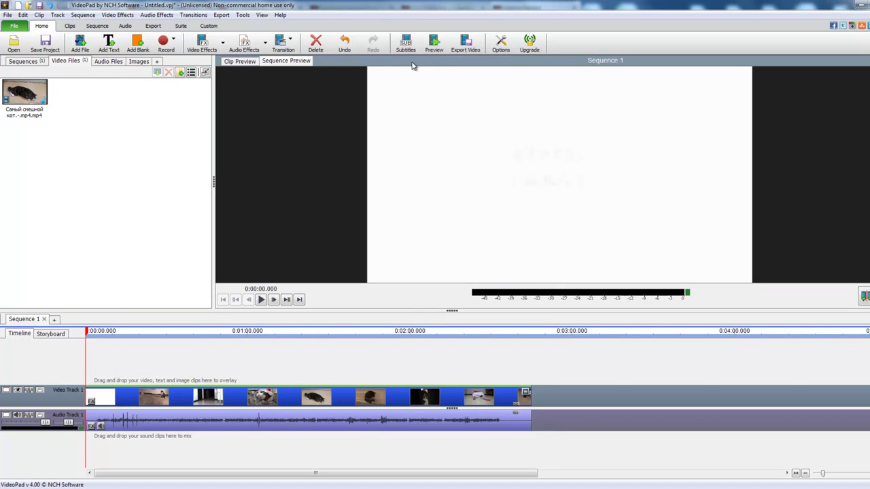
{"action": "left_click", "coordinate": [406, 44]}
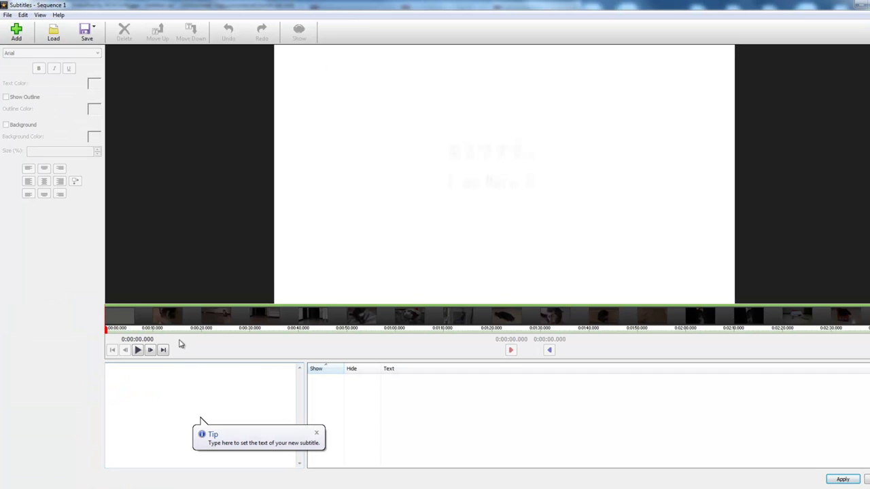
Add a subtitle reading "прикольный кот" starting at about 0:00:52.8.
{"action": "left_click_drag", "start_coordinate": [110, 333], "coordinate": [160, 331]}
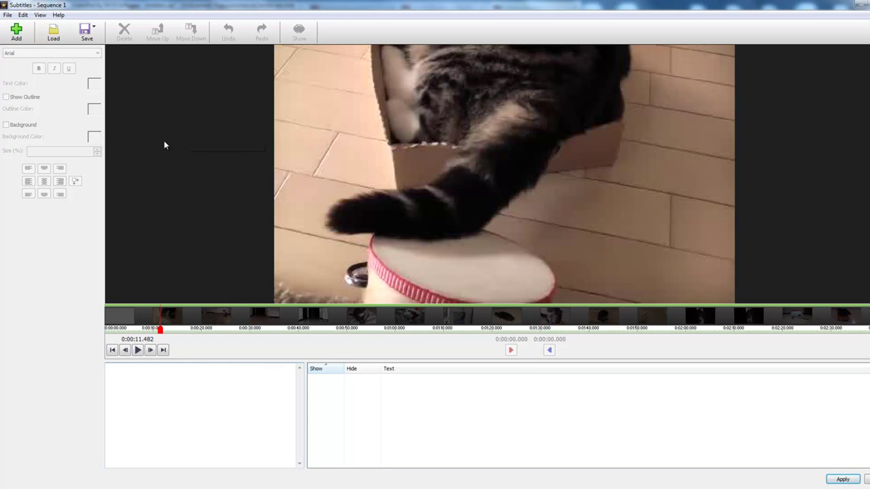
{"action": "left_click", "coordinate": [142, 403]}
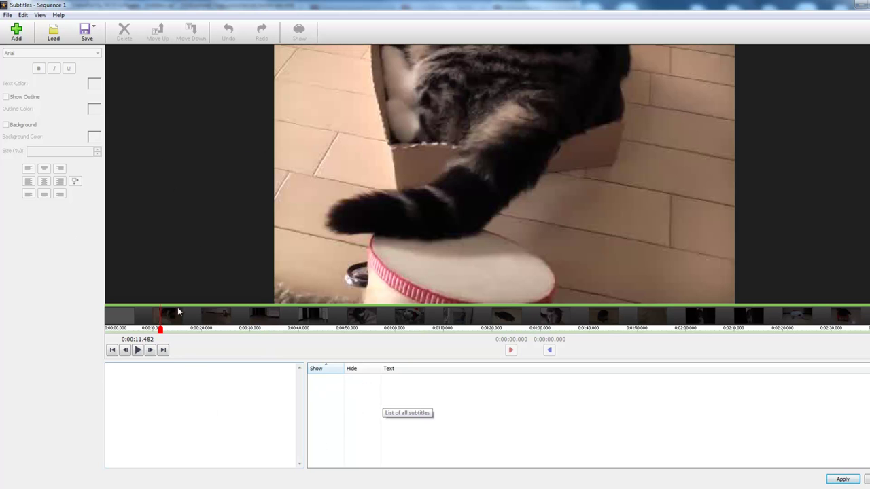
{"action": "left_click_drag", "start_coordinate": [161, 339], "coordinate": [362, 349]}
{"action": "type", "text": "при"}
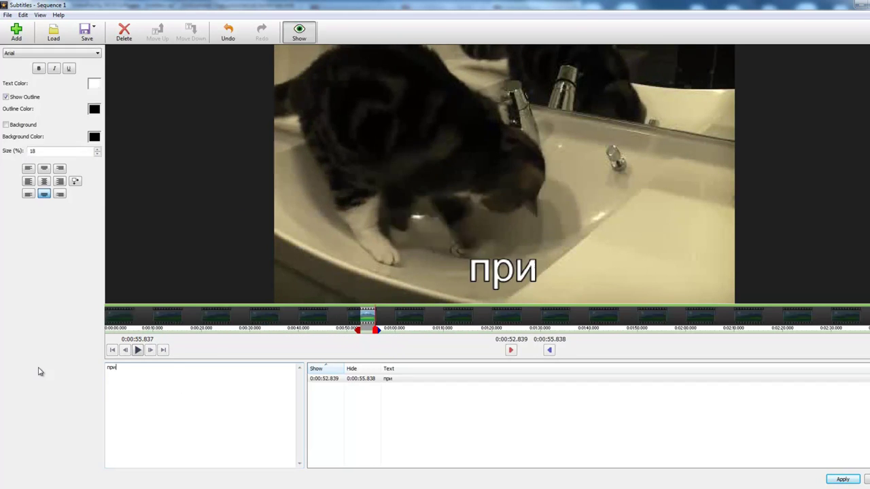
{"action": "type", "text": "кольный кот"}
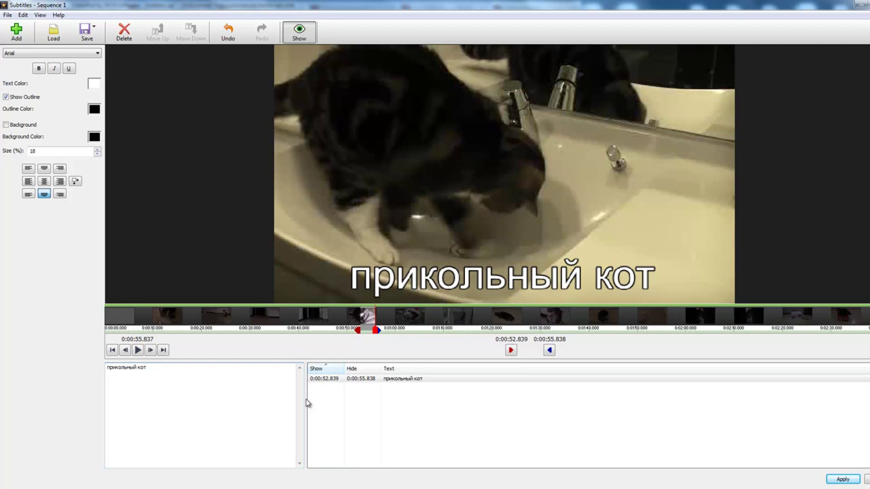
Play the video from within the subtitle's time range to check how the subtitle shows and hides.
{"action": "left_click", "coordinate": [360, 327]}
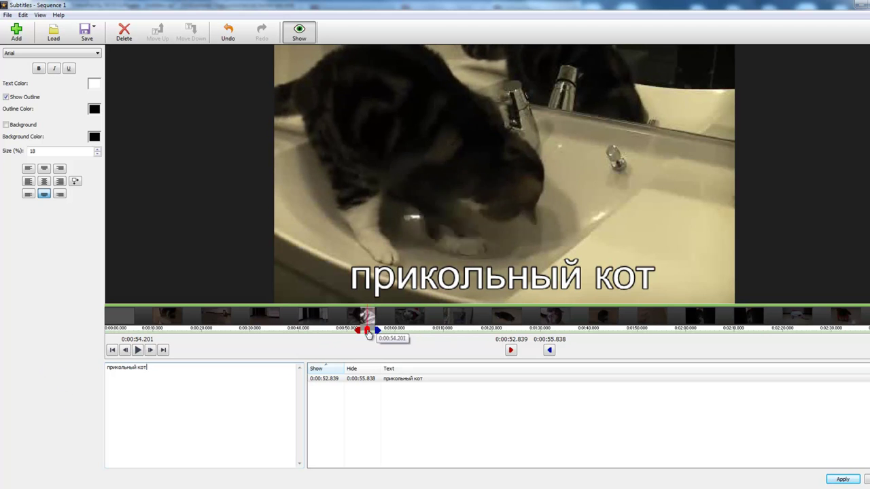
{"action": "left_click", "coordinate": [138, 350]}
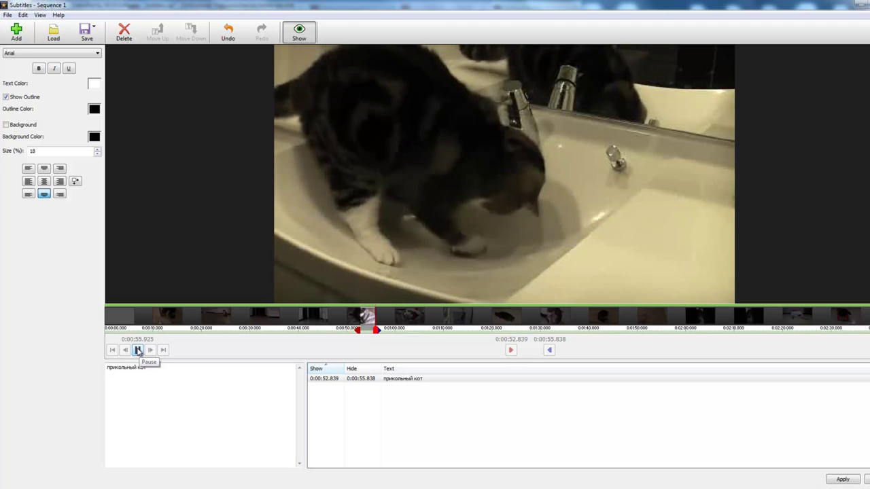
{"action": "left_click", "coordinate": [137, 350]}
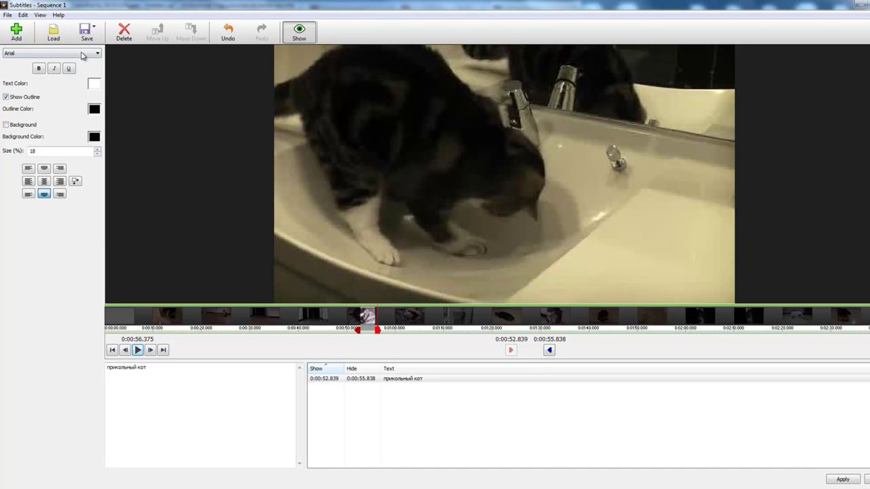
Try several fonts on the subtitle and settle on Elephant.
{"action": "left_click", "coordinate": [80, 54]}
{"action": "scroll", "coordinate": [54, 123], "scroll_direction": "down", "scroll_amount": 3}
{"action": "left_click", "coordinate": [40, 140]}
{"action": "left_click", "coordinate": [97, 54]}
{"action": "scroll", "coordinate": [62, 122], "scroll_direction": "up", "scroll_amount": 3}
{"action": "left_click", "coordinate": [65, 129]}
{"action": "left_click", "coordinate": [55, 53]}
{"action": "left_click", "coordinate": [48, 111]}
{"action": "left_click", "coordinate": [68, 53]}
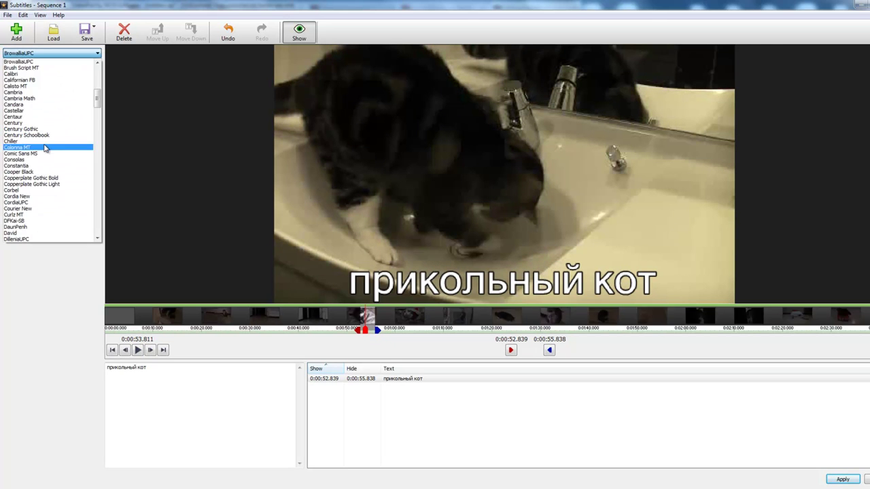
{"action": "left_click", "coordinate": [47, 162]}
{"action": "left_click", "coordinate": [55, 53]}
{"action": "left_click", "coordinate": [51, 180]}
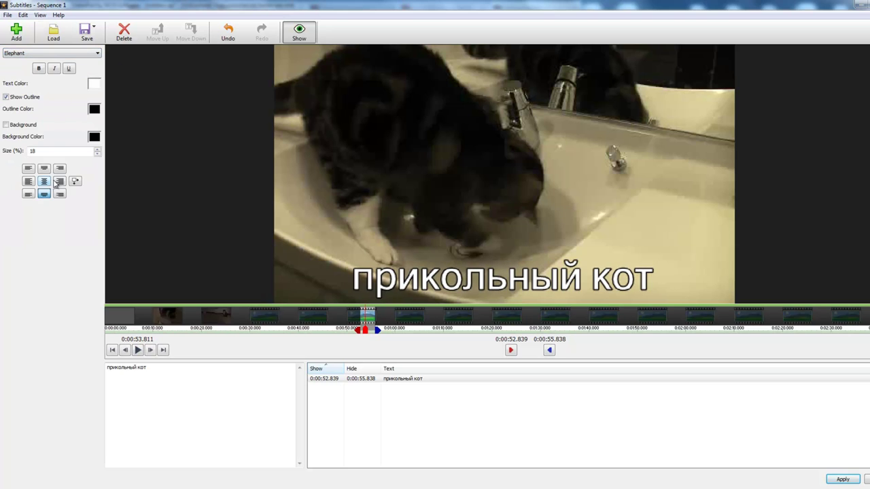
Make the subtitle text bold, italic and underlined, and colour it bright green.
{"action": "left_click", "coordinate": [39, 68]}
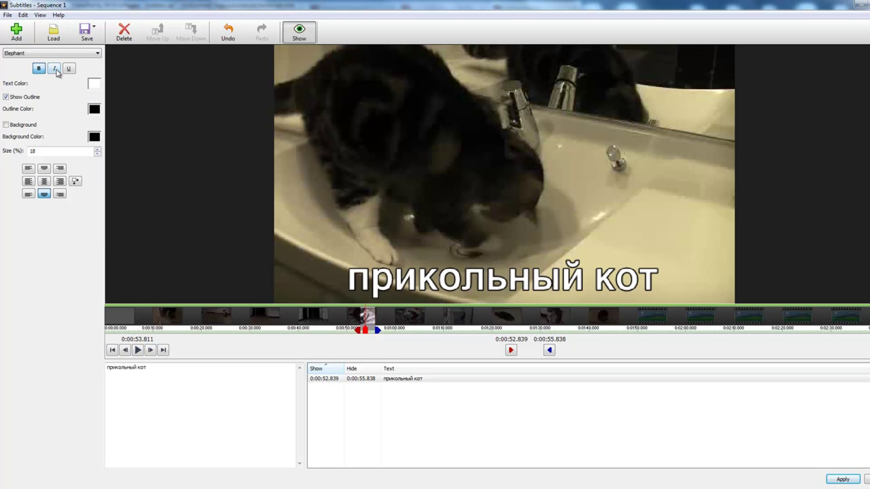
{"action": "left_click", "coordinate": [55, 70]}
{"action": "left_click", "coordinate": [68, 69]}
{"action": "left_click", "coordinate": [95, 85]}
{"action": "left_click", "coordinate": [22, 164]}
Keep the subtitle's outline on, set the outline colour to blue, and enable the black text background.
{"action": "left_click", "coordinate": [6, 98]}
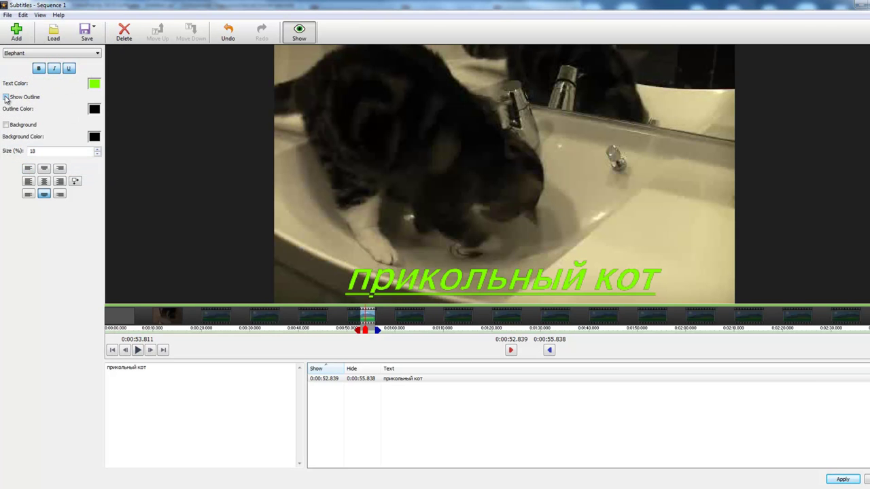
{"action": "left_click", "coordinate": [6, 97]}
{"action": "left_click", "coordinate": [95, 109]}
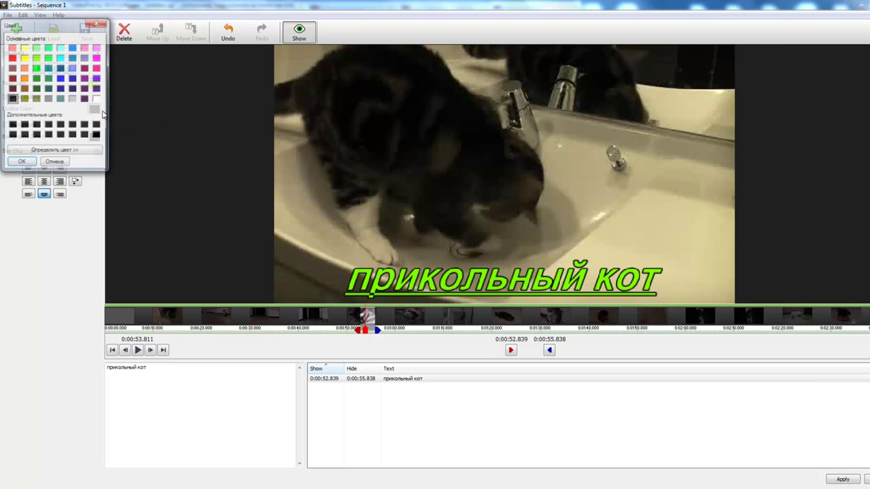
{"action": "left_click", "coordinate": [20, 165]}
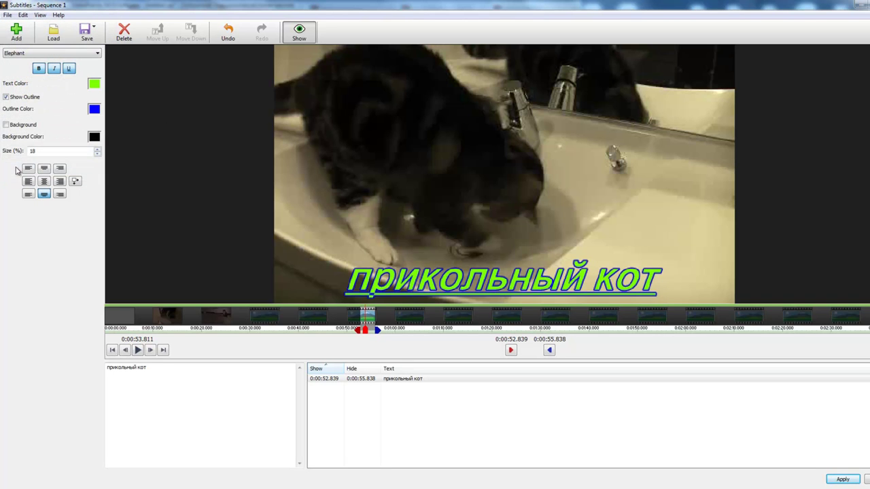
{"action": "left_click", "coordinate": [6, 125]}
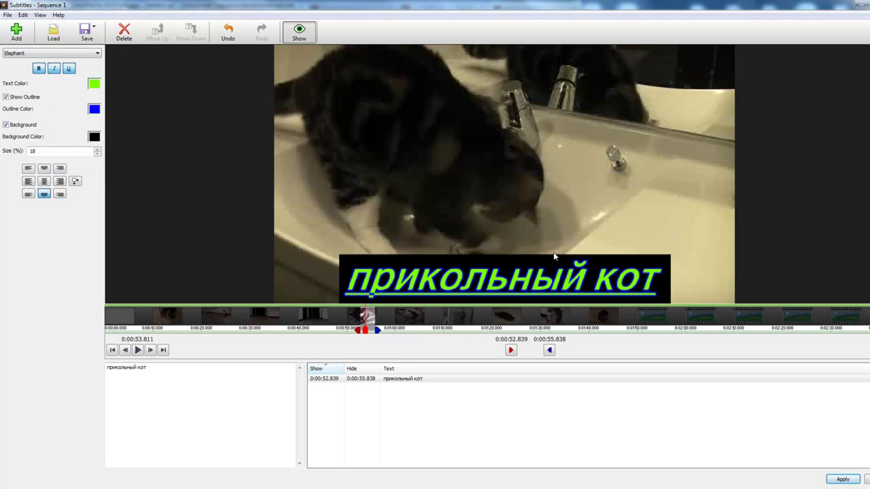
Try larger sizes for the subtitle and set its size to 19%.
{"action": "left_click", "coordinate": [96, 149]}
{"action": "left_click", "coordinate": [96, 149]}
{"action": "left_click", "coordinate": [97, 148]}
{"action": "left_click", "coordinate": [97, 148]}
{"action": "left_click", "coordinate": [97, 149]}
{"action": "left_click", "coordinate": [97, 148]}
{"action": "left_click", "coordinate": [96, 153]}
{"action": "left_click", "coordinate": [97, 153]}
{"action": "left_click", "coordinate": [97, 154]}
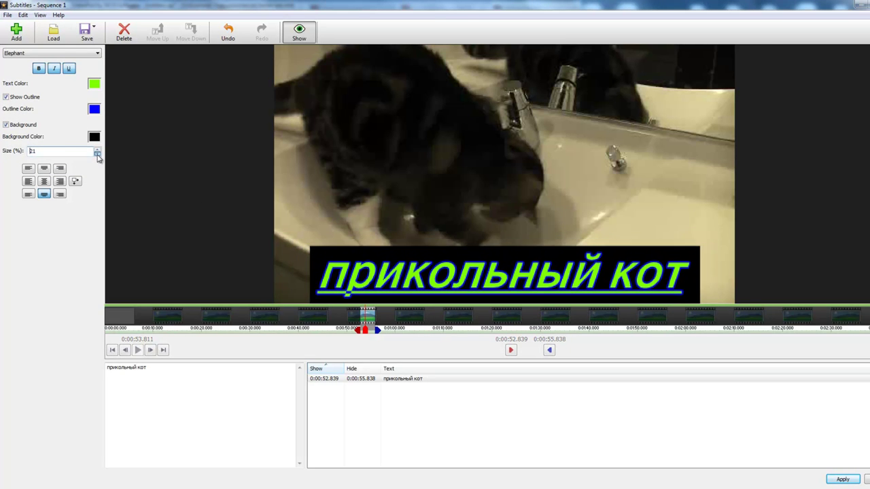
{"action": "left_click", "coordinate": [97, 154]}
{"action": "left_click", "coordinate": [97, 153]}
{"action": "left_click", "coordinate": [97, 153]}
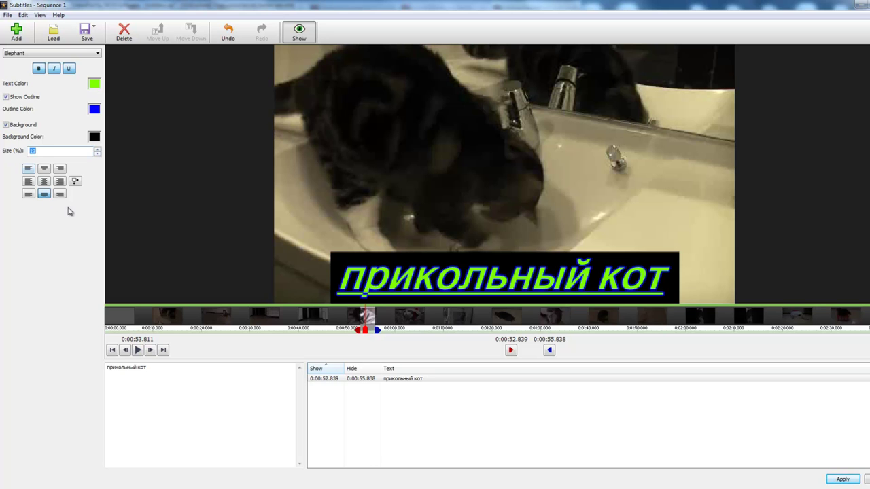
Try the top, middle and bottom alignments for the subtitle and return it to bottom centre.
{"action": "left_click", "coordinate": [28, 169]}
{"action": "left_click", "coordinate": [43, 169]}
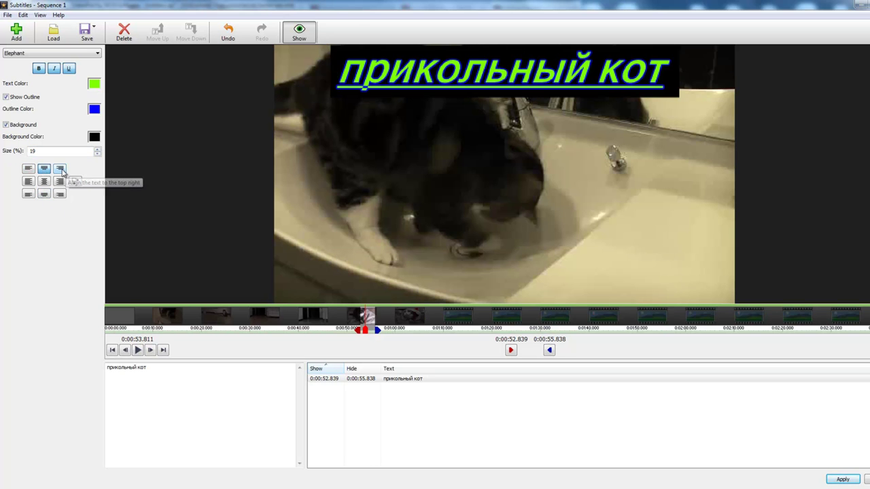
{"action": "left_click", "coordinate": [60, 169]}
{"action": "left_click", "coordinate": [59, 181]}
{"action": "left_click", "coordinate": [44, 182]}
{"action": "left_click", "coordinate": [29, 181]}
{"action": "left_click", "coordinate": [29, 194]}
{"action": "left_click", "coordinate": [44, 195]}
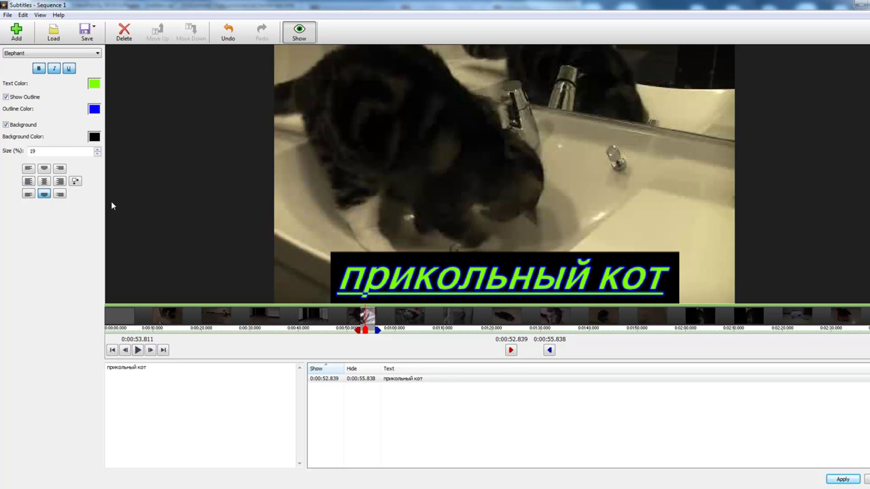
Adjust the subtitle's margins, setting the vertical margin to 8.
{"action": "left_click", "coordinate": [75, 182]}
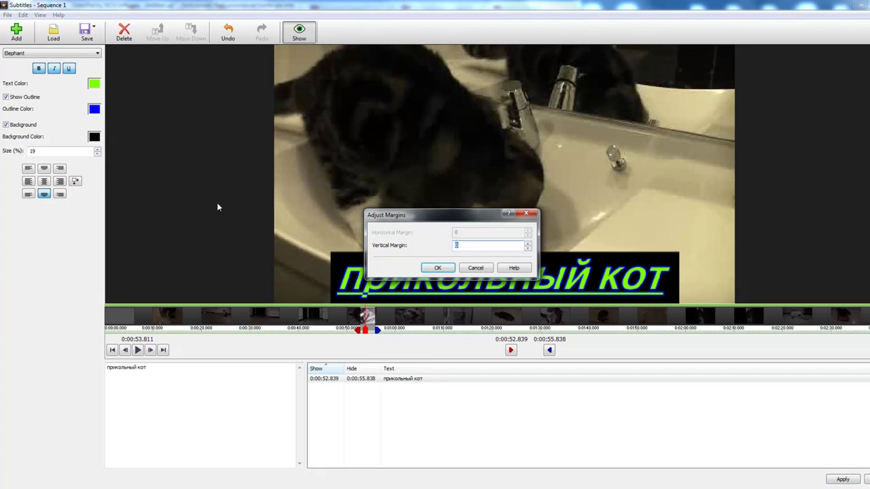
{"action": "left_click", "coordinate": [527, 245]}
{"action": "left_click", "coordinate": [528, 245]}
{"action": "left_click", "coordinate": [637, 115]}
{"action": "left_click", "coordinate": [637, 116]}
{"action": "left_click", "coordinate": [637, 116]}
{"action": "left_click", "coordinate": [637, 115]}
{"action": "left_click", "coordinate": [637, 115]}
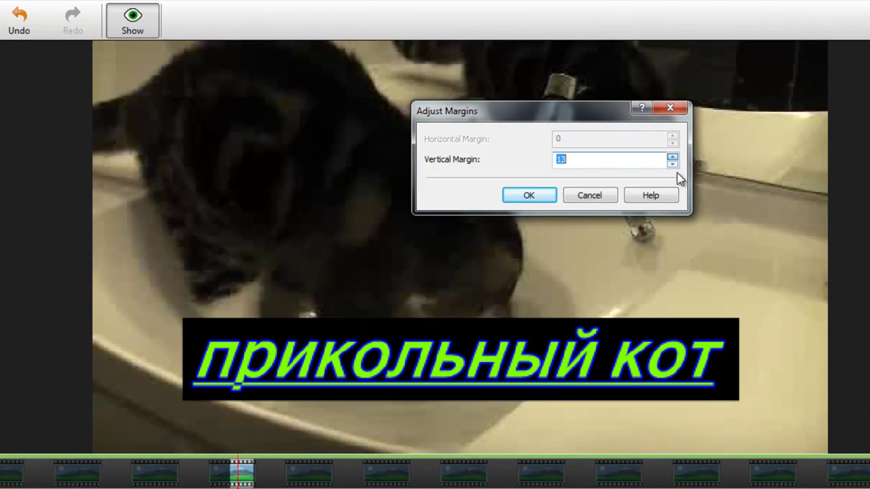
{"action": "left_click", "coordinate": [672, 165]}
{"action": "left_click", "coordinate": [672, 164]}
{"action": "left_click", "coordinate": [672, 165]}
{"action": "left_click", "coordinate": [672, 164]}
{"action": "left_click", "coordinate": [672, 164]}
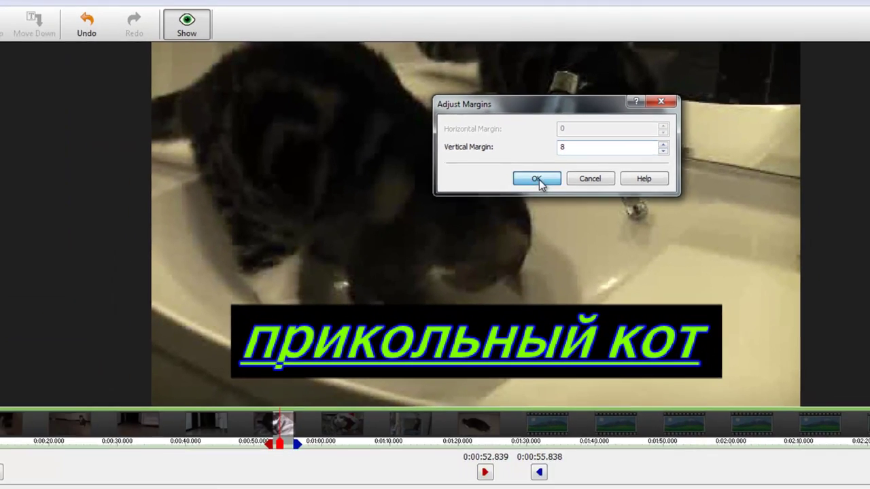
{"action": "left_click", "coordinate": [537, 178]}
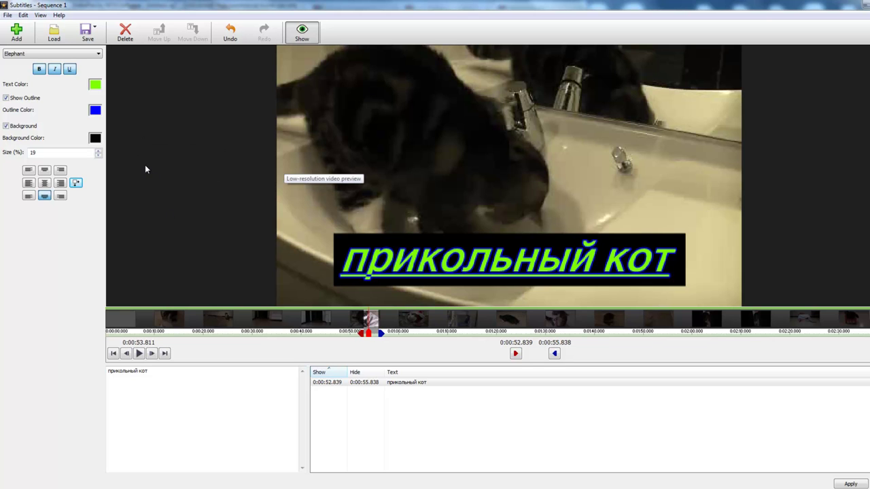
Save the subtitles to the desktop as an SSA file named Subtitles, overwriting the existing file and keeping the default file details.
{"action": "left_click", "coordinate": [88, 32]}
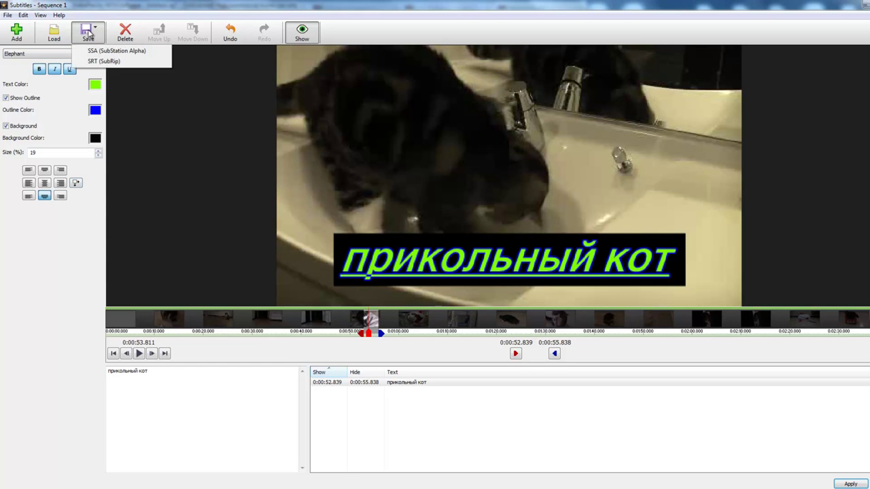
{"action": "left_click", "coordinate": [120, 51]}
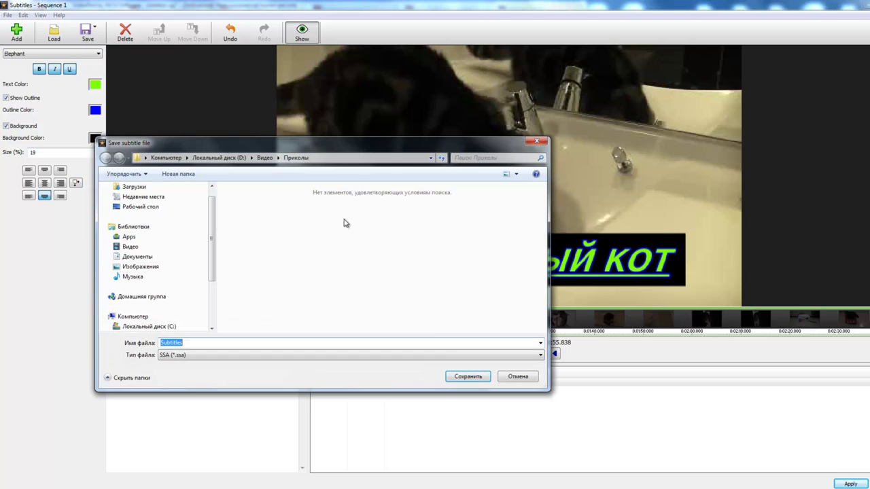
{"action": "left_click", "coordinate": [141, 208]}
{"action": "left_click", "coordinate": [476, 378]}
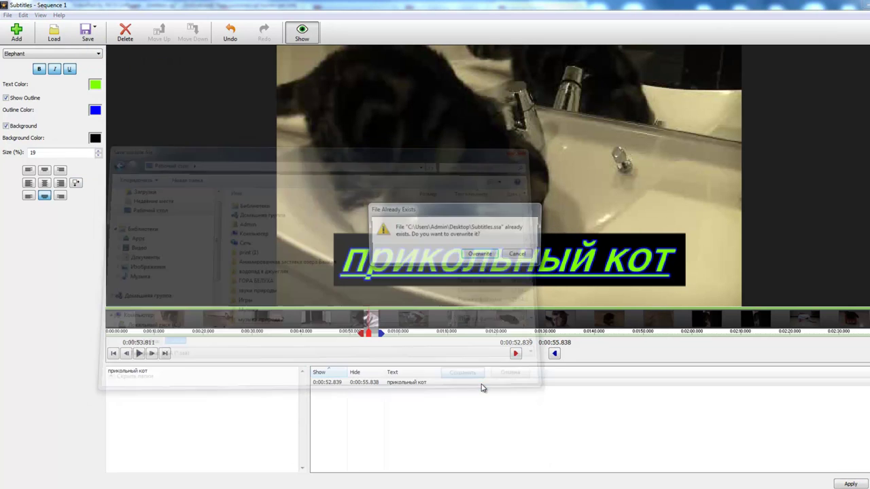
{"action": "left_click", "coordinate": [480, 254]}
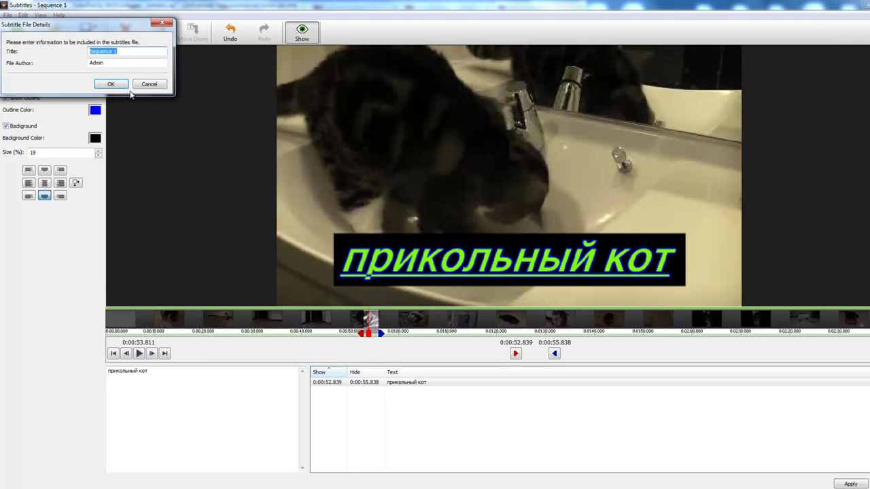
{"action": "left_click", "coordinate": [112, 83]}
Delete the "прикольный кот" subtitle from the subtitle list.
{"action": "left_click", "coordinate": [337, 384]}
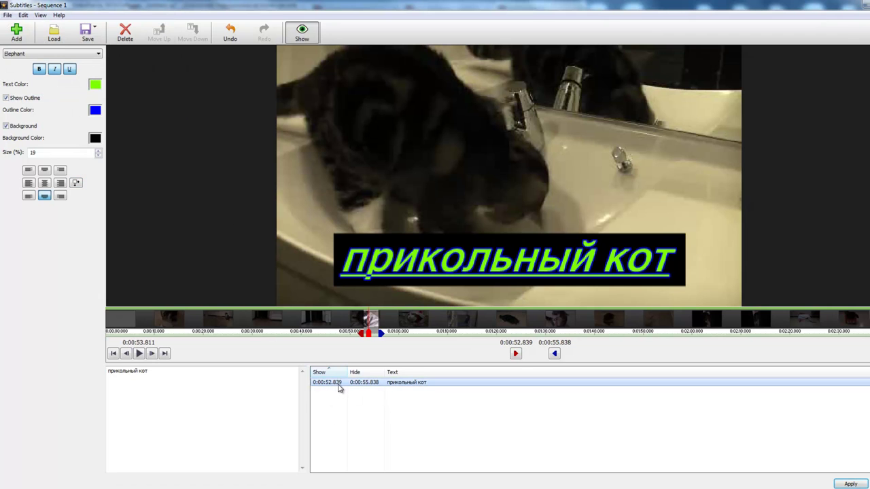
{"action": "key", "text": "Delete"}
{"action": "left_click", "coordinate": [489, 254]}
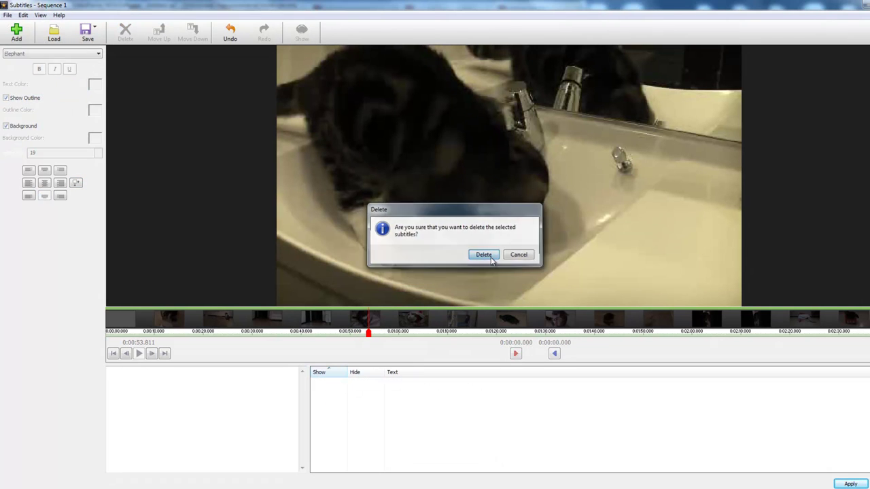
Load the saved Subtitles.ssa file from the desktop into the subtitle editor.
{"action": "left_click", "coordinate": [54, 34]}
{"action": "left_click", "coordinate": [143, 222]}
{"action": "scroll", "coordinate": [524, 268], "scroll_direction": "down", "scroll_amount": 1}
{"action": "left_click", "coordinate": [239, 338]}
{"action": "left_click", "coordinate": [466, 376]}
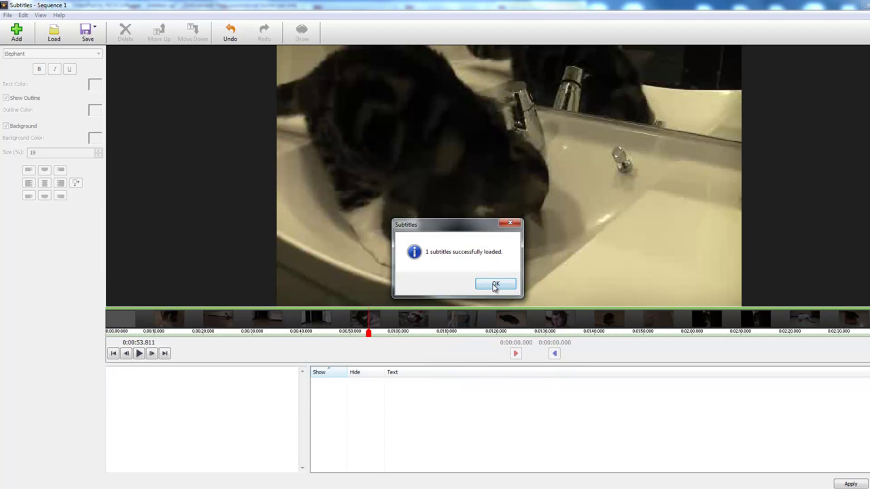
{"action": "left_click", "coordinate": [494, 284]}
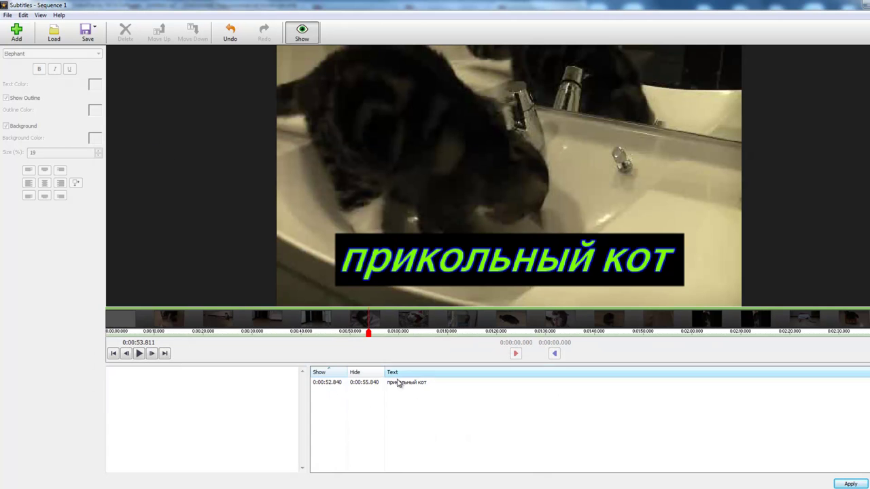
Extend the loaded subtitle's display range so it shows at about 0:00:34.7 and hides at about 0:01:26.6.
{"action": "left_click", "coordinate": [323, 382]}
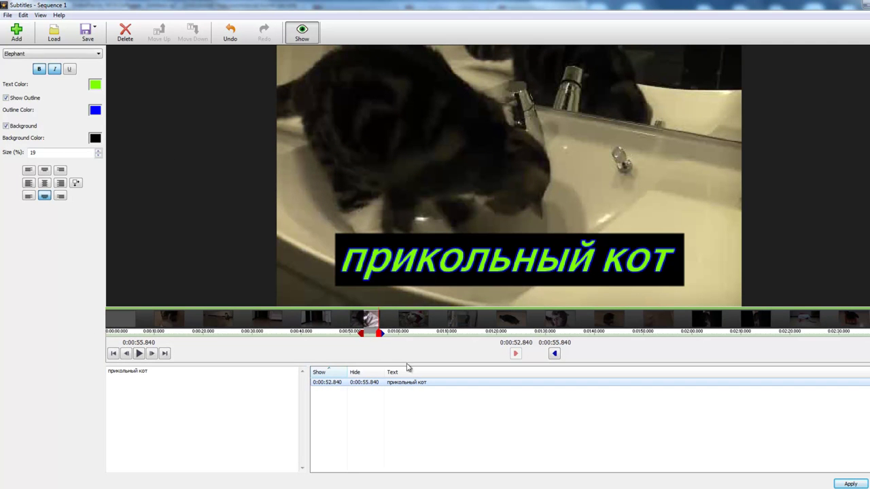
{"action": "left_click", "coordinate": [512, 333]}
{"action": "left_click_drag", "start_coordinate": [368, 337], "coordinate": [276, 333]}
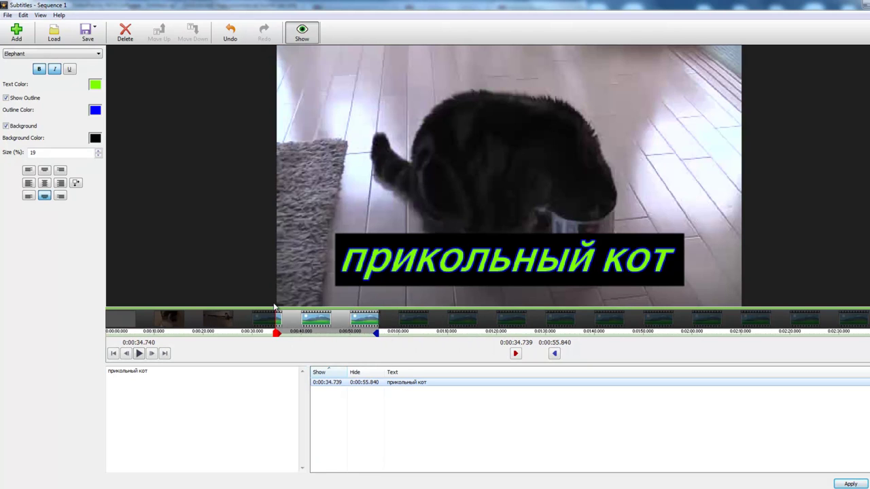
{"action": "left_click_drag", "start_coordinate": [378, 333], "coordinate": [528, 333]}
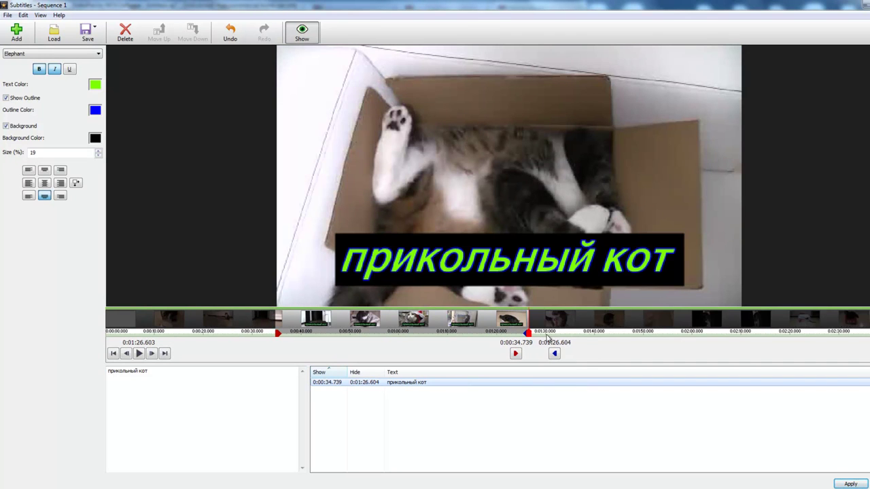
Shift the subtitle's display range so it shows at about 0:00:45.1 and hides at about 0:01:34.6.
{"action": "mouse_move", "coordinate": [527, 334]}
{"action": "left_mouse_down"}
{"action": "mouse_move", "coordinate": [673, 333]}
{"action": "mouse_move", "coordinate": [566, 333]}
{"action": "left_mouse_up"}
{"action": "mouse_move", "coordinate": [278, 334]}
{"action": "left_mouse_down"}
{"action": "mouse_move", "coordinate": [268, 339]}
{"action": "mouse_move", "coordinate": [327, 333]}
{"action": "left_mouse_up"}
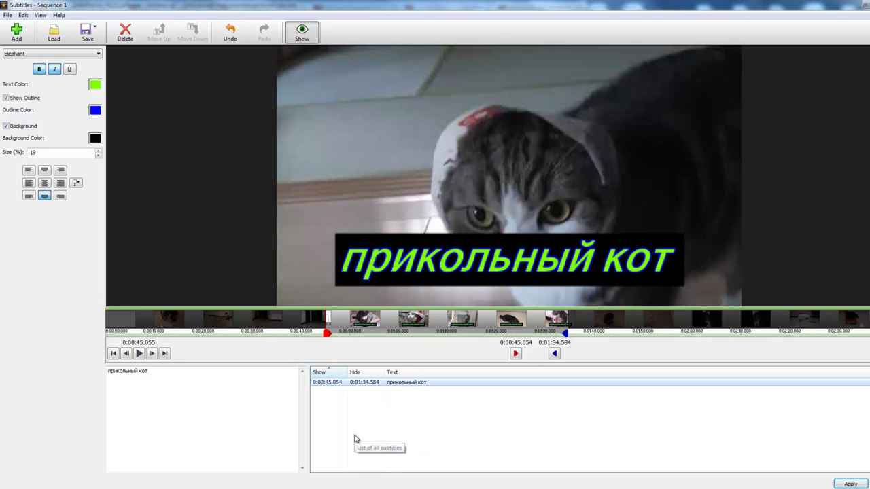
Close the subtitle editor and discard the unsaved subtitle changes.
{"action": "key", "text": "Escape"}
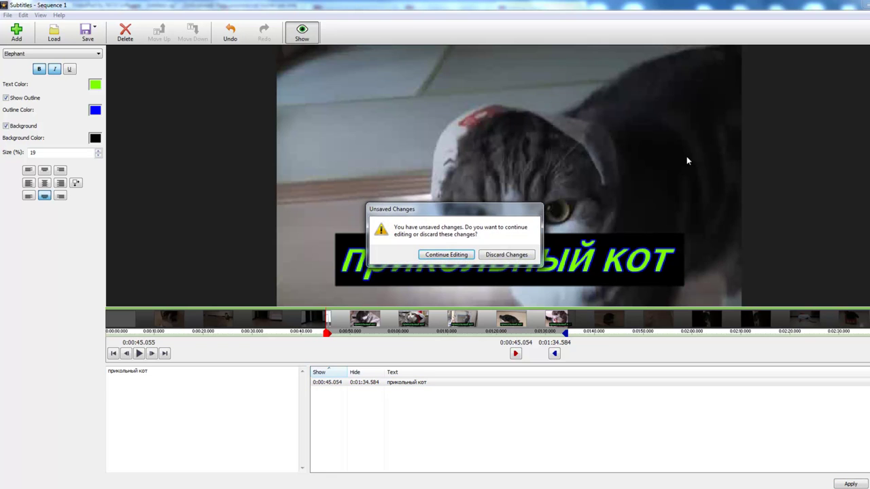
{"action": "left_click", "coordinate": [517, 256]}
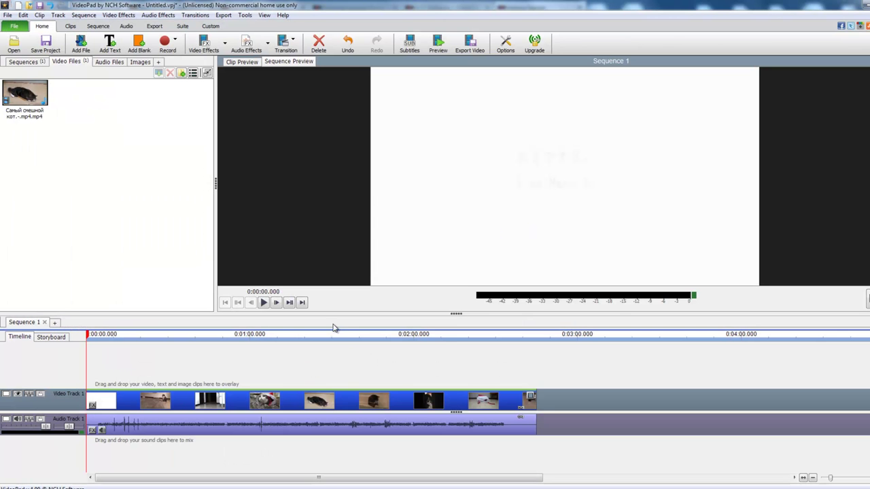
Play the sequence preview from about 0:01:00 and pause it at about 0:01:04.5.
{"action": "left_click", "coordinate": [161, 333]}
{"action": "left_click", "coordinate": [250, 333]}
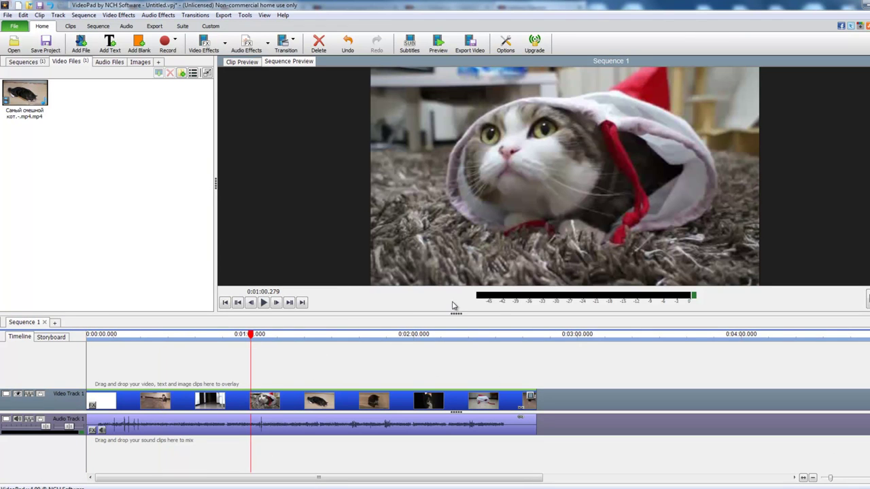
{"action": "left_click", "coordinate": [264, 303]}
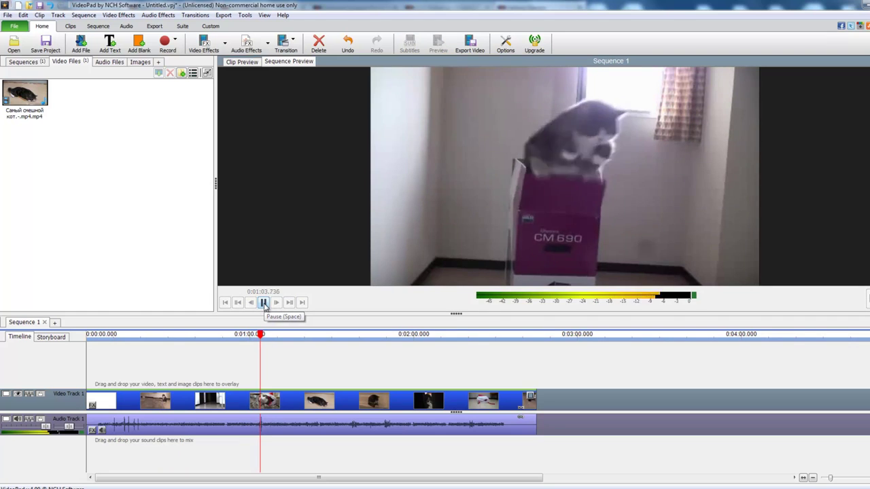
{"action": "left_click", "coordinate": [264, 303]}
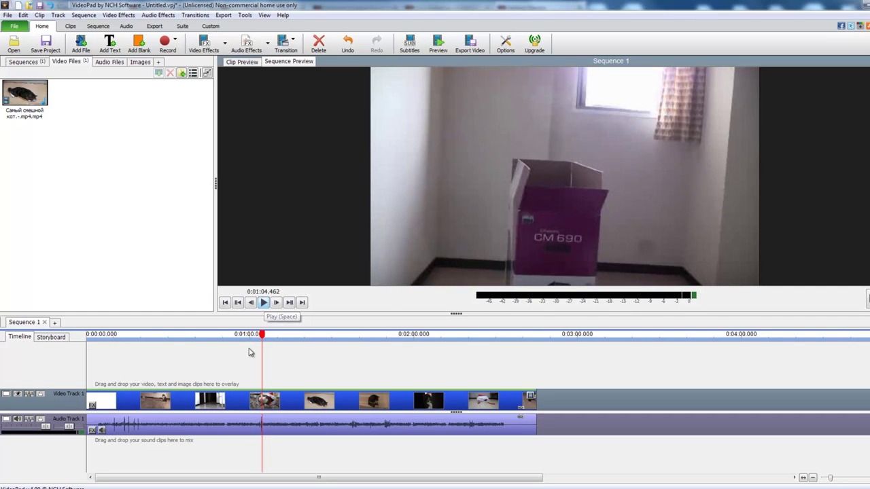
Add a text clip at the playhead reading "ну всех насмешил".
{"action": "left_click", "coordinate": [109, 44]}
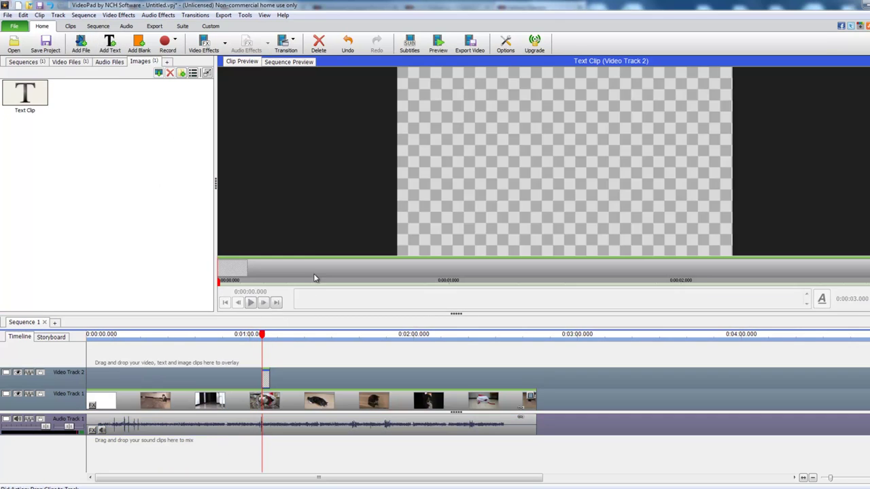
{"action": "left_click", "coordinate": [428, 296]}
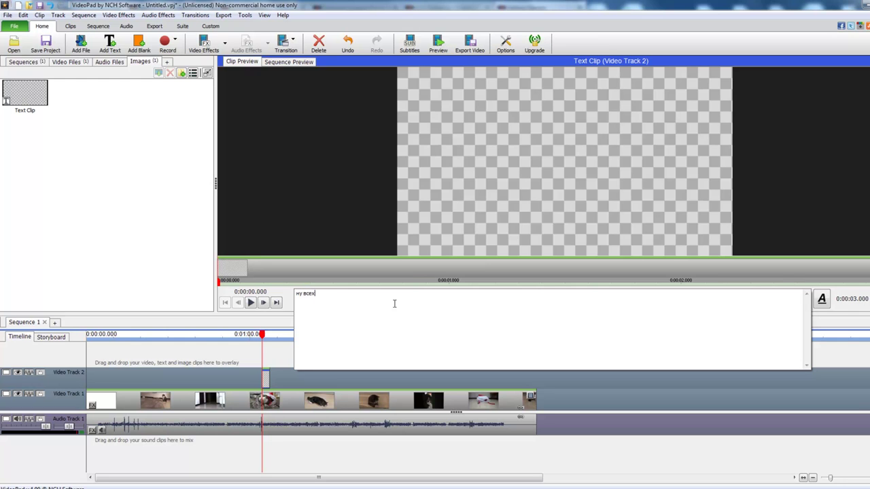
{"action": "type", "text": "ну всех насче"}
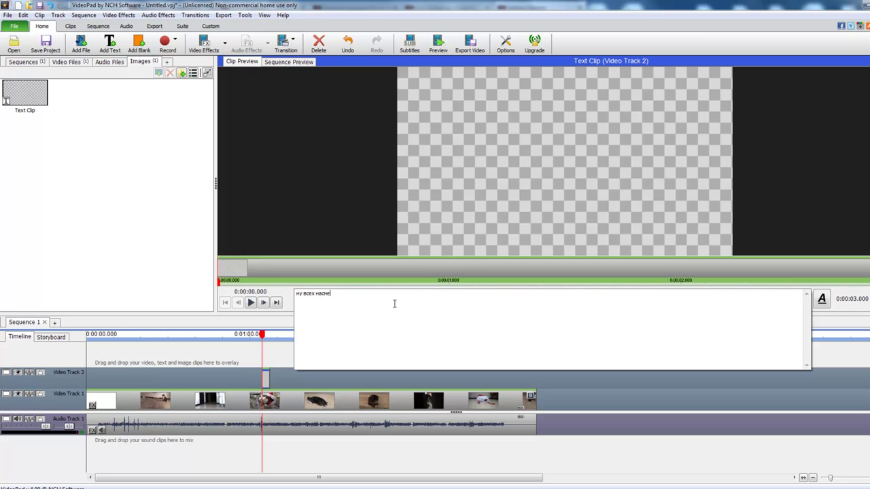
{"action": "type", "text": "шил"}
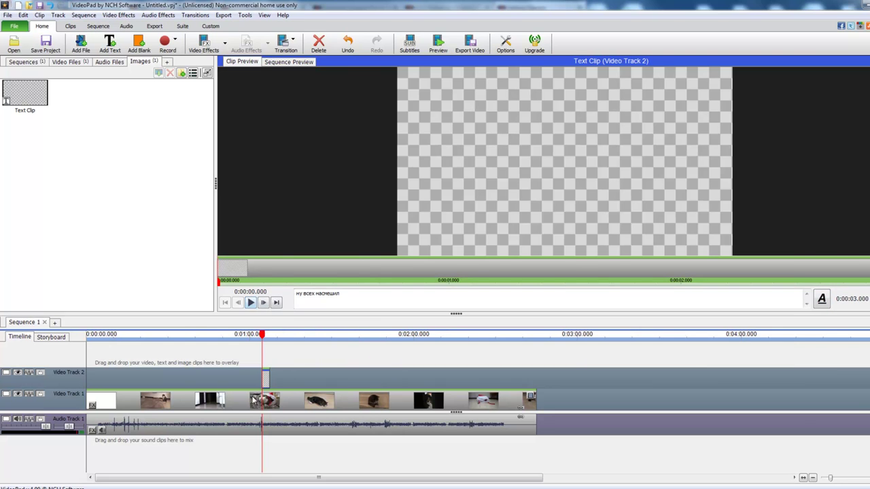
Scrub over the new text clip and play the sequence from about 0:01:04.3 to check its scrolling text.
{"action": "left_click", "coordinate": [267, 339]}
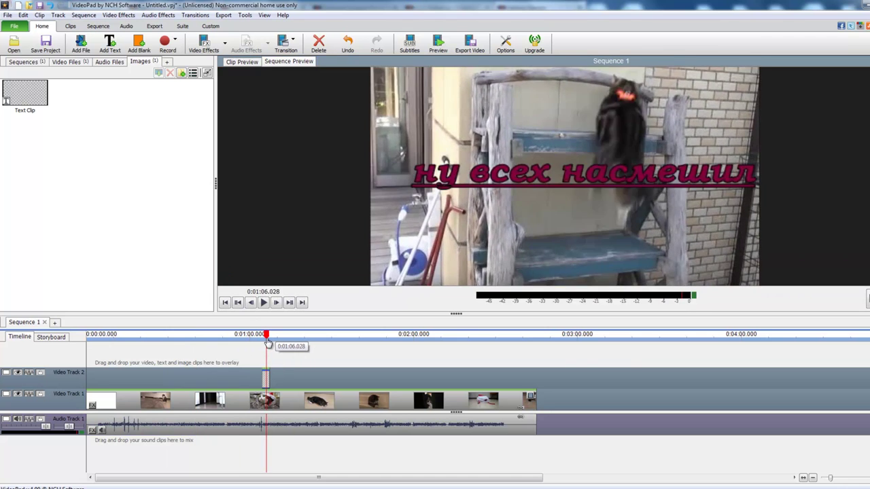
{"action": "left_click_drag", "start_coordinate": [267, 341], "coordinate": [263, 341]}
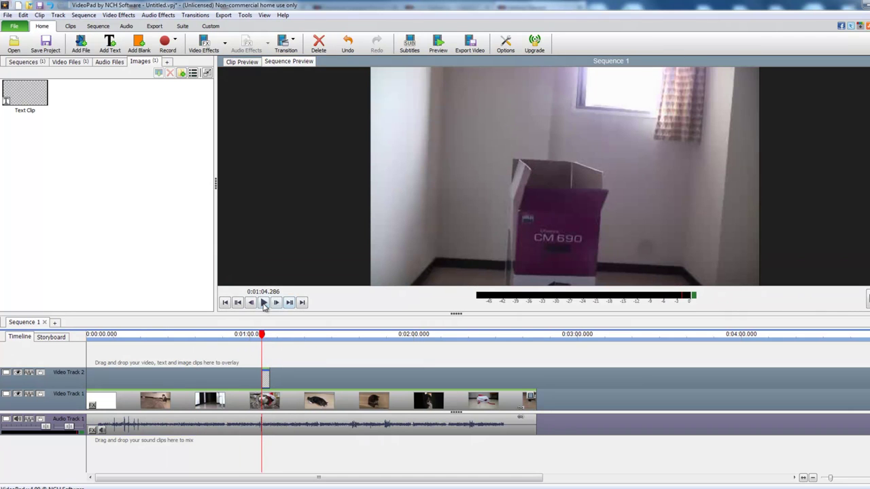
{"action": "left_click", "coordinate": [264, 303]}
{"action": "left_click", "coordinate": [264, 303]}
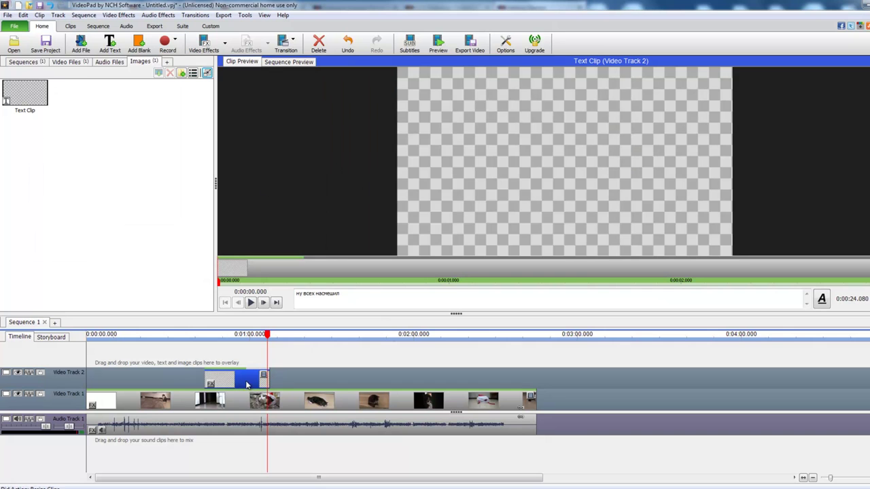
Set the text clip's scrolling to None, apply it, and play the clip preview briefly.
{"action": "left_click_drag", "start_coordinate": [266, 75], "coordinate": [250, 59]}
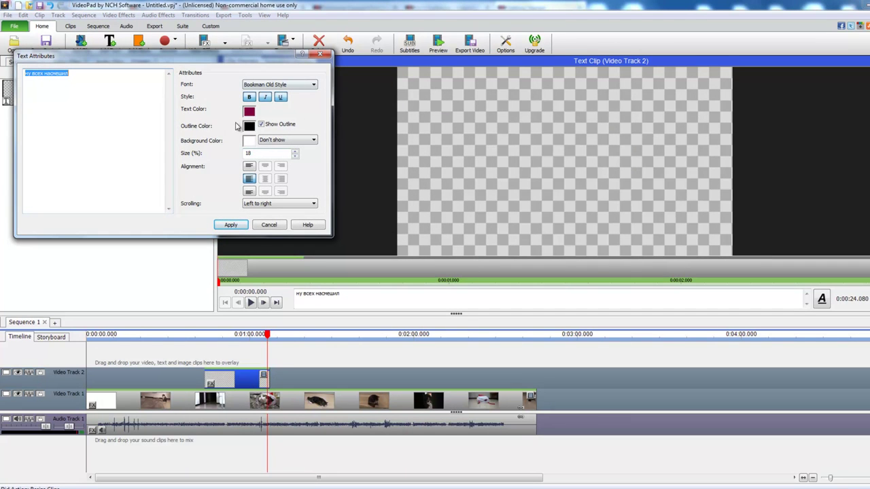
{"action": "left_click", "coordinate": [312, 204]}
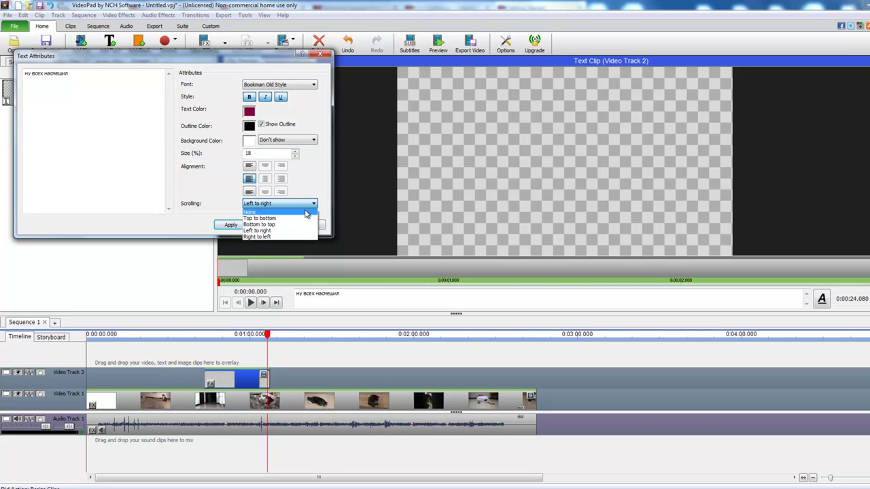
{"action": "left_click", "coordinate": [262, 225]}
{"action": "left_click", "coordinate": [308, 204]}
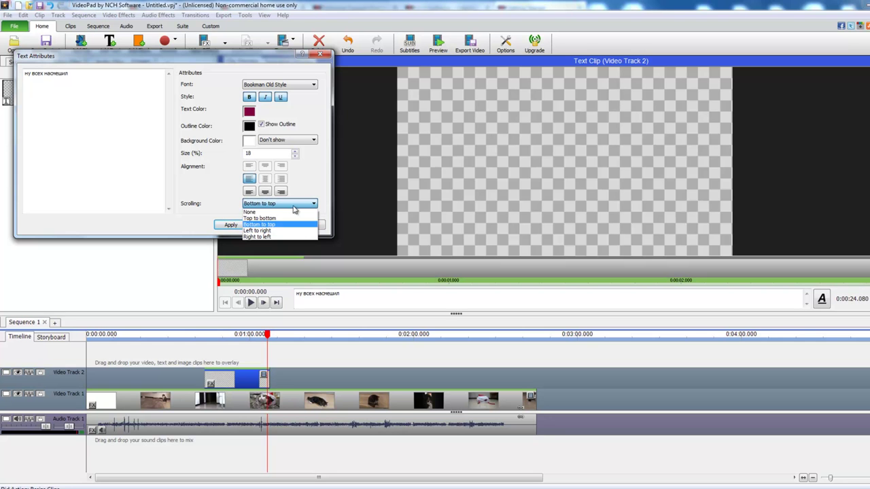
{"action": "left_click", "coordinate": [262, 212]}
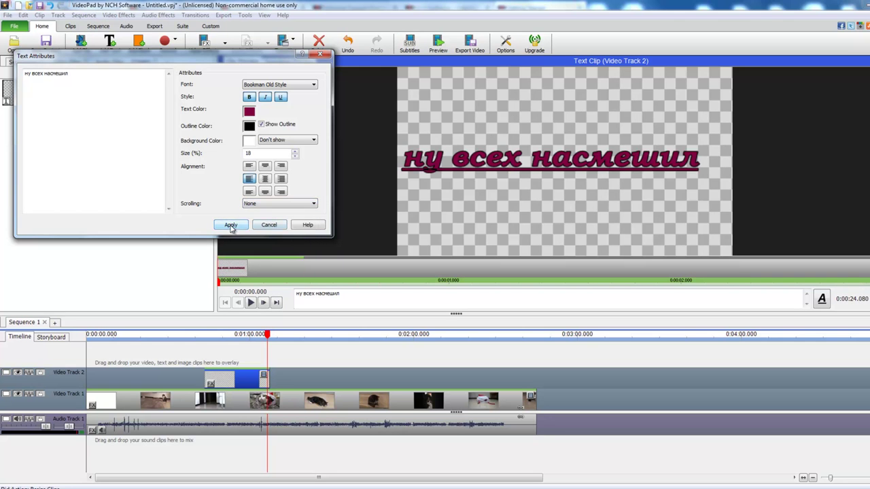
{"action": "left_click", "coordinate": [231, 225]}
{"action": "left_click", "coordinate": [250, 303]}
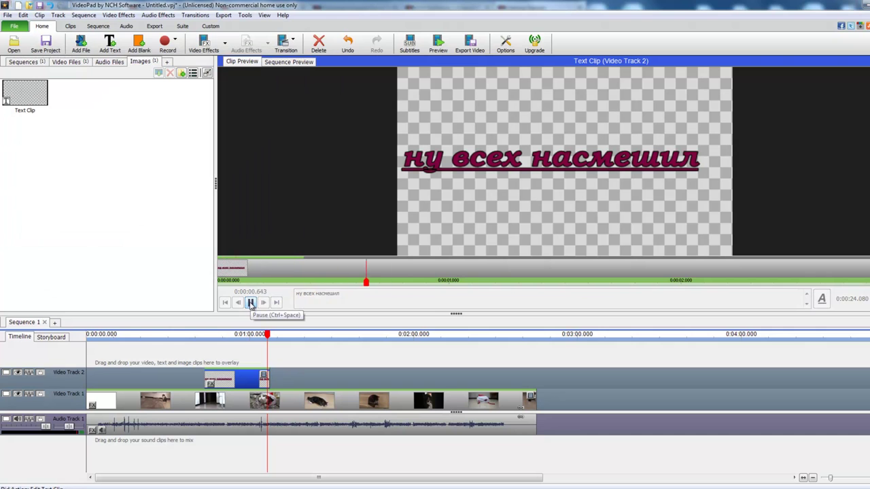
{"action": "left_click", "coordinate": [250, 303]}
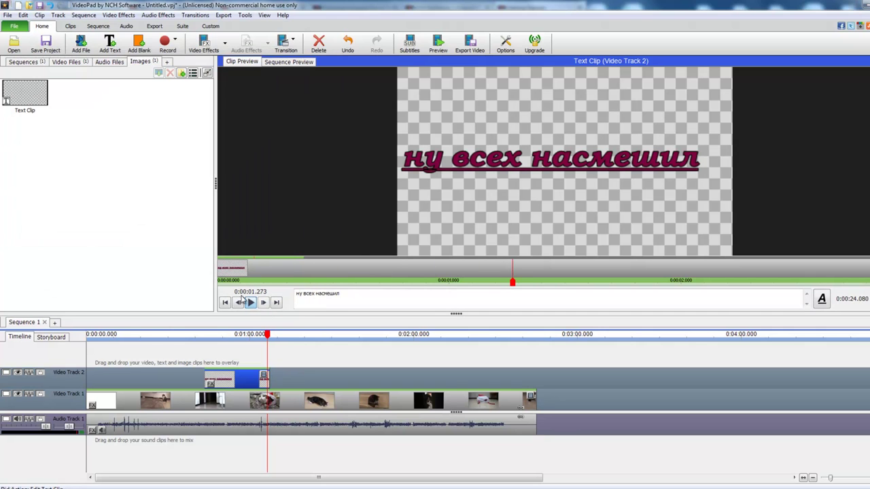
Open the text clip's attributes and set the font to Century.
{"action": "double_click", "coordinate": [226, 378]}
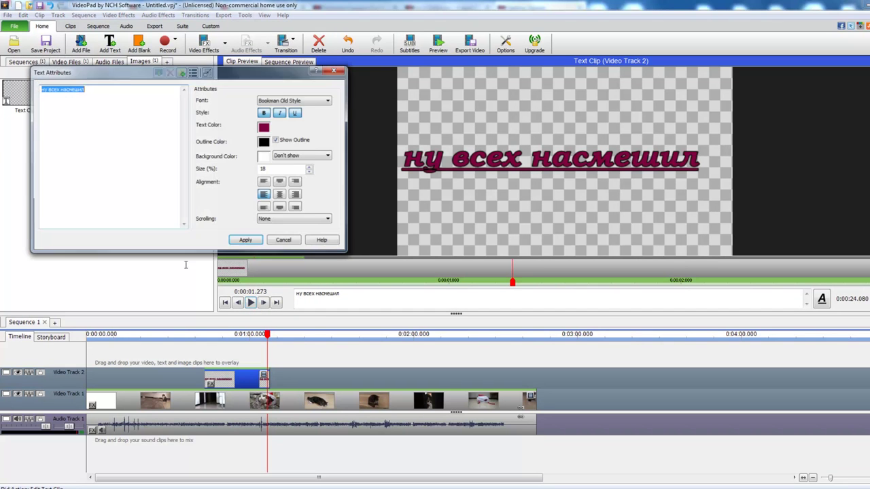
{"action": "left_click", "coordinate": [329, 100]}
{"action": "left_click", "coordinate": [284, 211]}
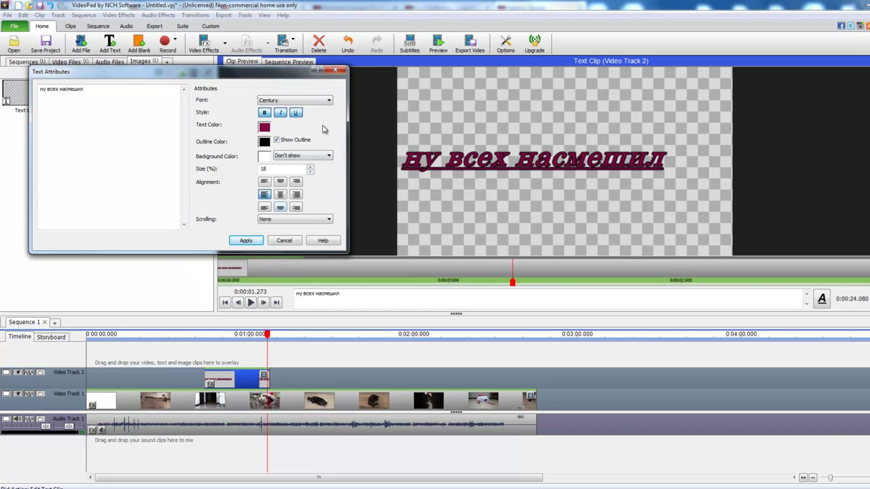
Try different right, center and left alignments for the text, ending on middle-left.
{"action": "left_click", "coordinate": [294, 195]}
{"action": "left_click", "coordinate": [296, 182]}
{"action": "left_click", "coordinate": [280, 181]}
{"action": "left_click", "coordinate": [280, 195]}
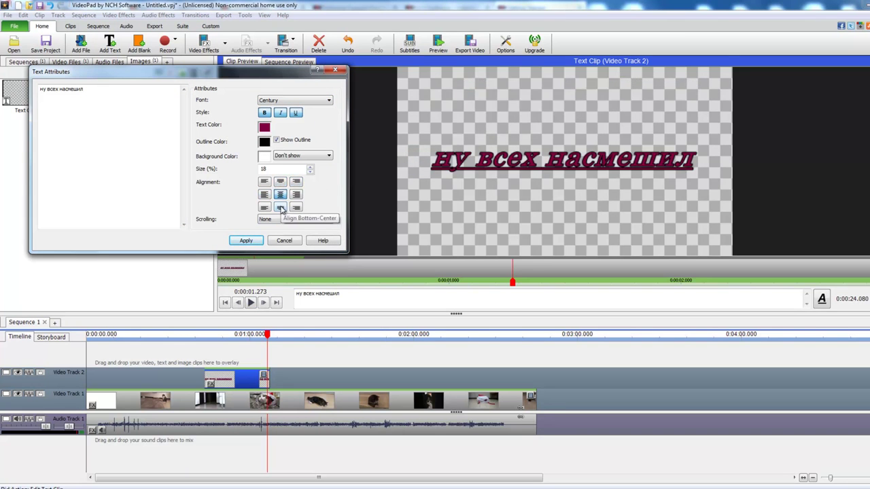
{"action": "left_click", "coordinate": [280, 207]}
{"action": "left_click", "coordinate": [264, 207]}
{"action": "left_click", "coordinate": [264, 181]}
{"action": "left_click", "coordinate": [264, 195]}
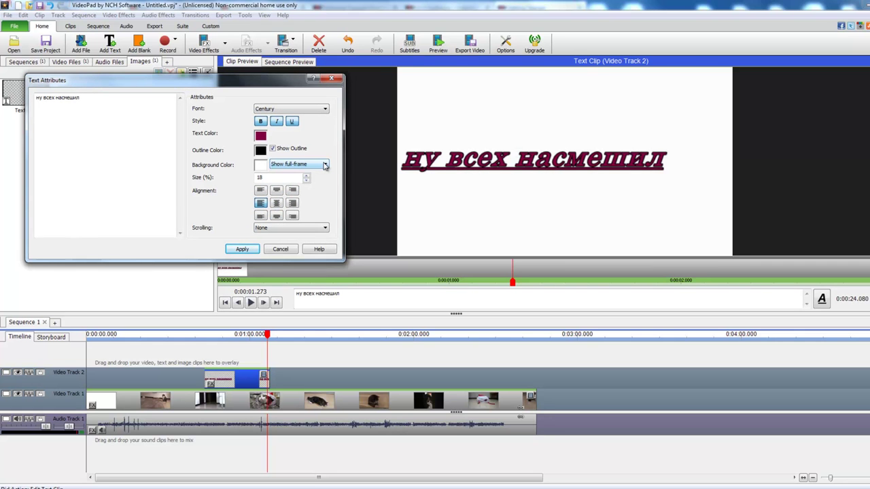
Try the Show behind text background, choose Show full-frame instead, and apply the text attributes.
{"action": "left_click", "coordinate": [324, 165]}
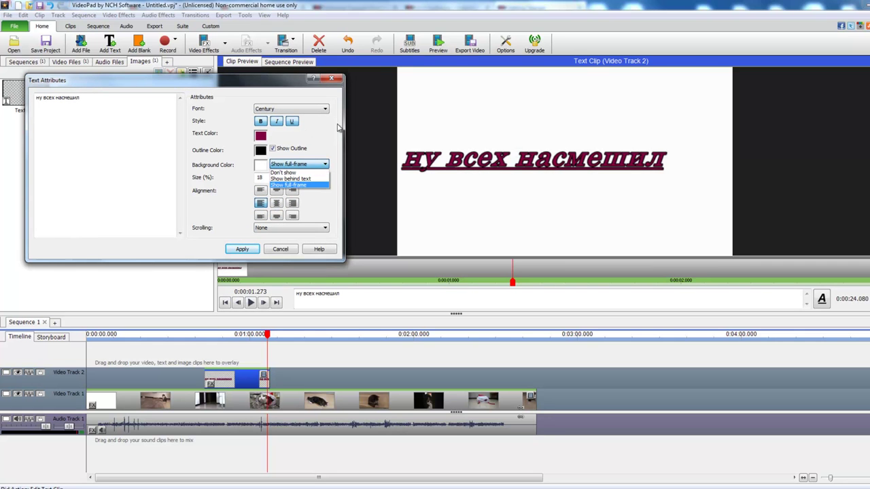
{"action": "left_click", "coordinate": [320, 179]}
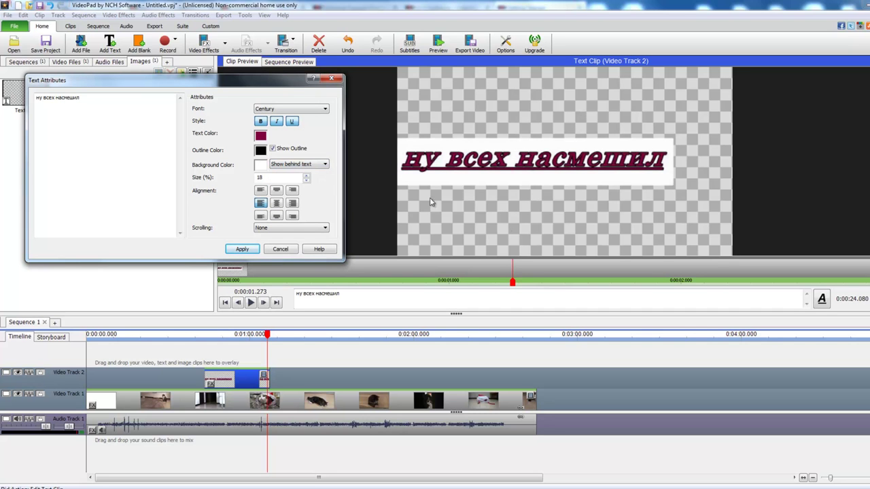
{"action": "left_click", "coordinate": [325, 166]}
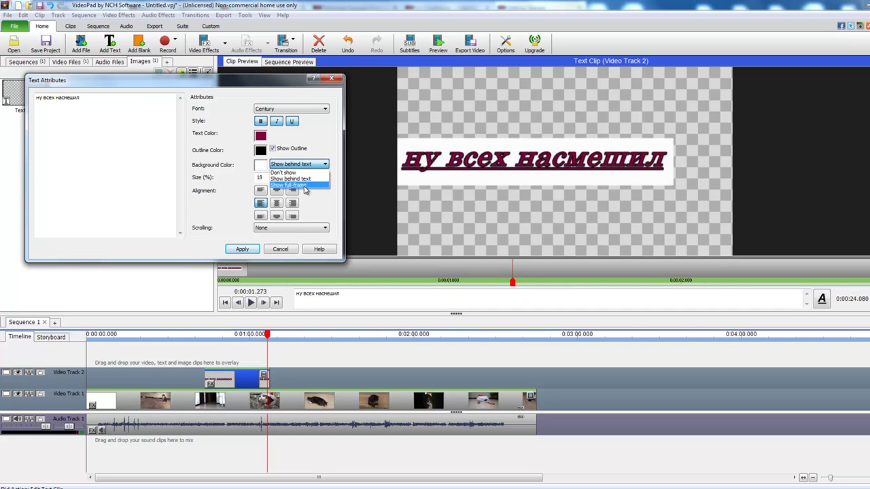
{"action": "left_click", "coordinate": [307, 186]}
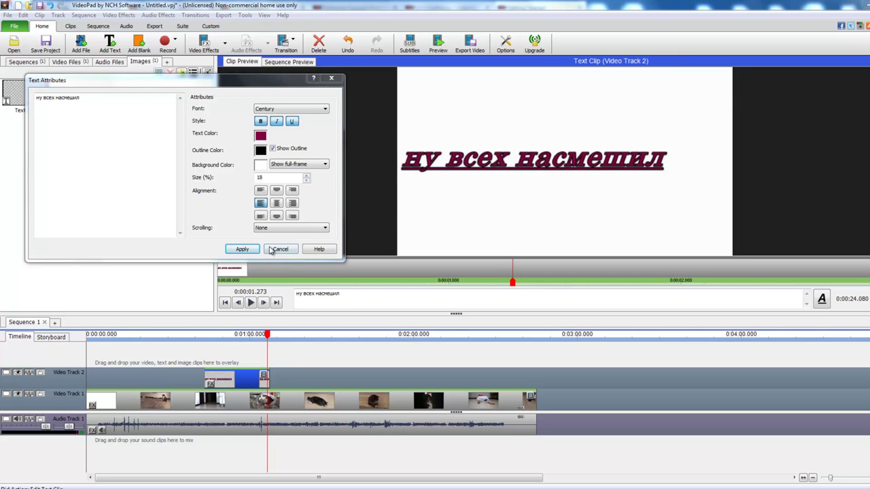
{"action": "left_click", "coordinate": [242, 249]}
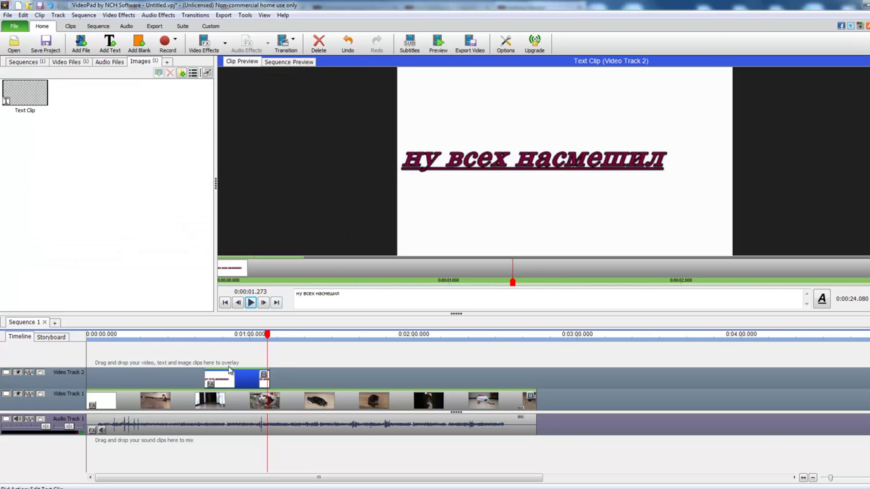
Play the sequence from about 0:00:49.3 to check the text clip with its full-frame background, and pause it.
{"action": "left_click_drag", "start_coordinate": [268, 336], "coordinate": [223, 343]}
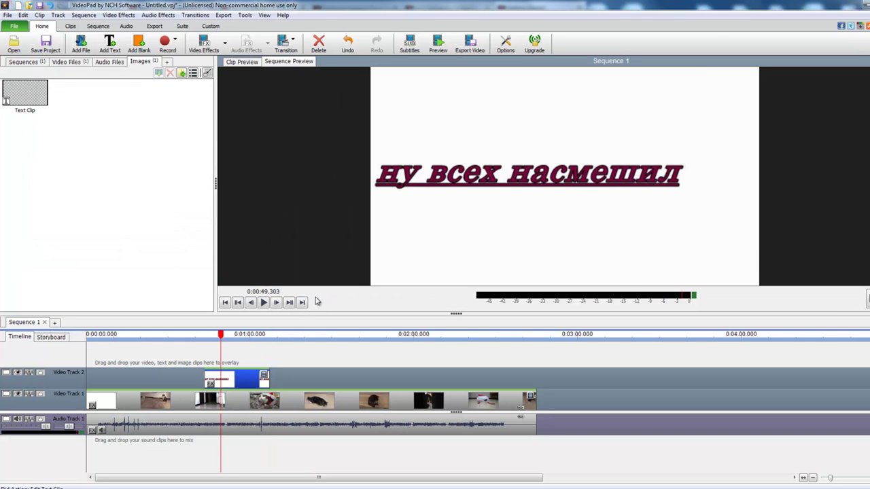
{"action": "left_click", "coordinate": [264, 302]}
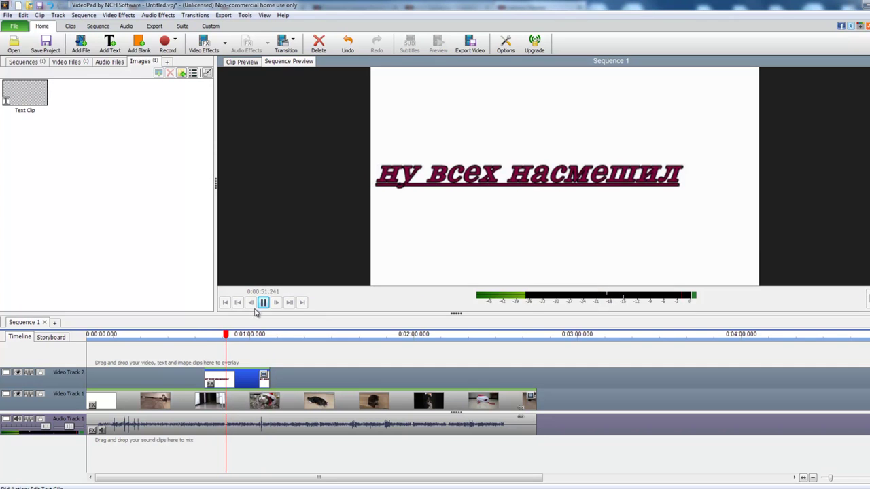
{"action": "left_click", "coordinate": [264, 302]}
Set the text clip's background to Don't show and apply the change.
{"action": "double_click", "coordinate": [238, 381]}
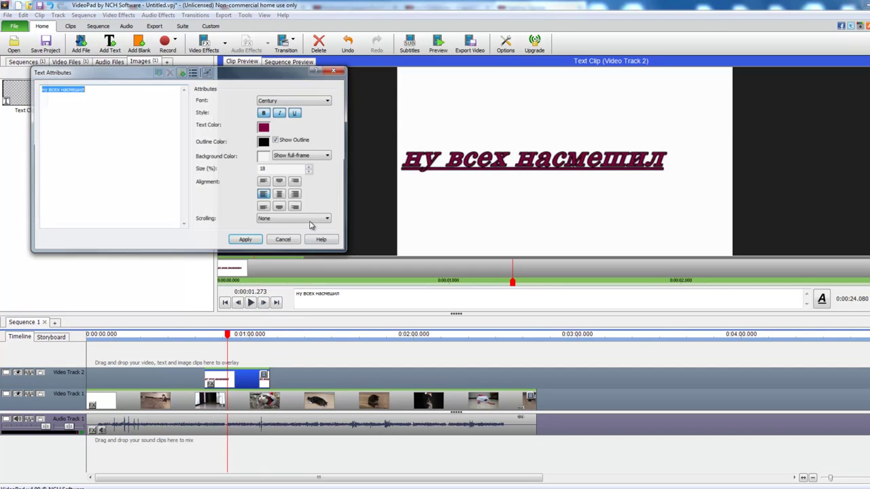
{"action": "left_click", "coordinate": [328, 156]}
{"action": "left_click", "coordinate": [287, 164]}
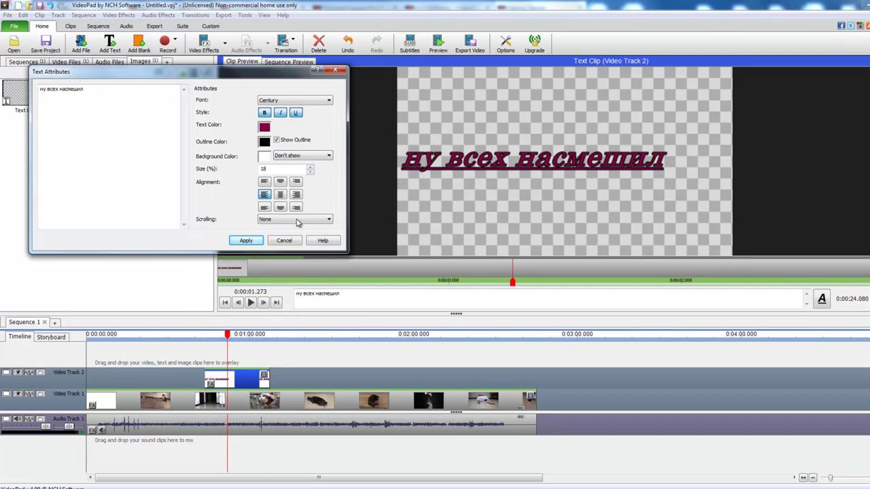
{"action": "left_click", "coordinate": [246, 240]}
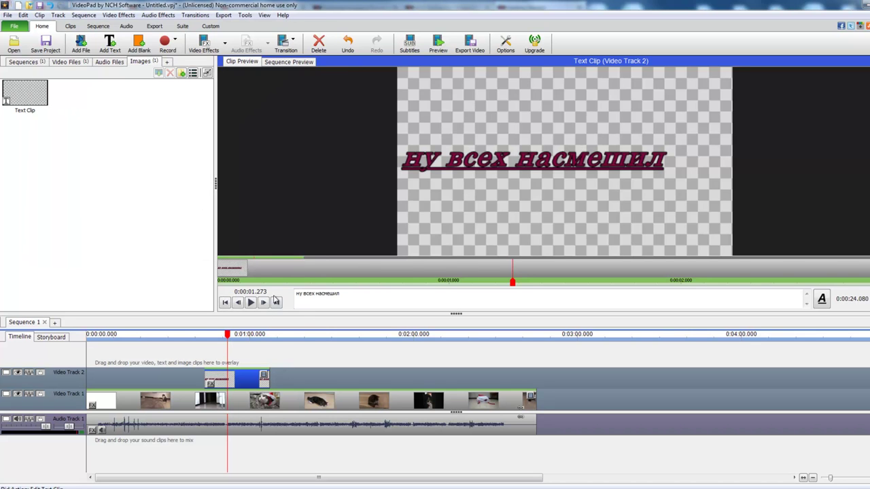
Play the sequence over the text clip to check the text on top of the cat video.
{"action": "left_click", "coordinate": [250, 302]}
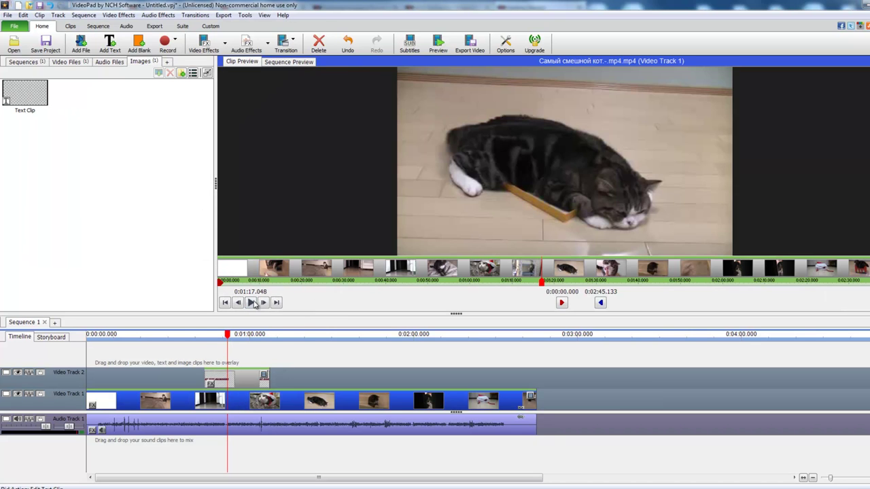
{"action": "left_click", "coordinate": [264, 302]}
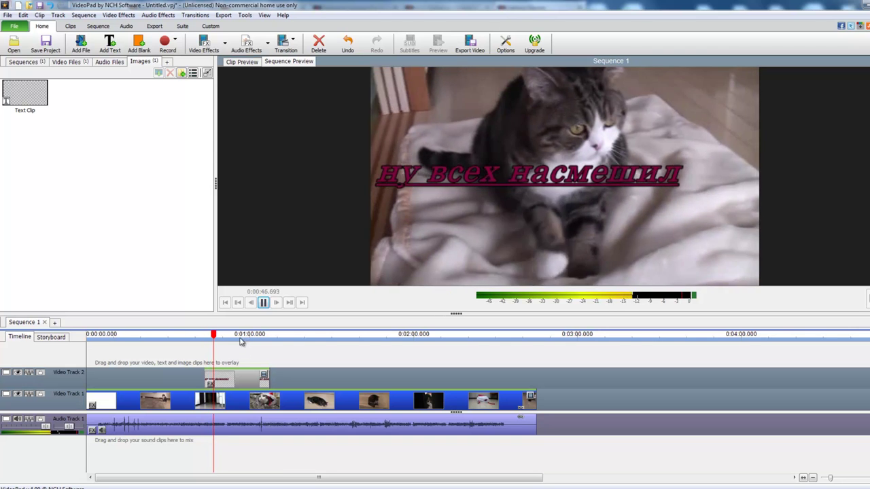
Pause playback and add the Waves video effect to the text clip on Video Track 2.
{"action": "key", "text": "space"}
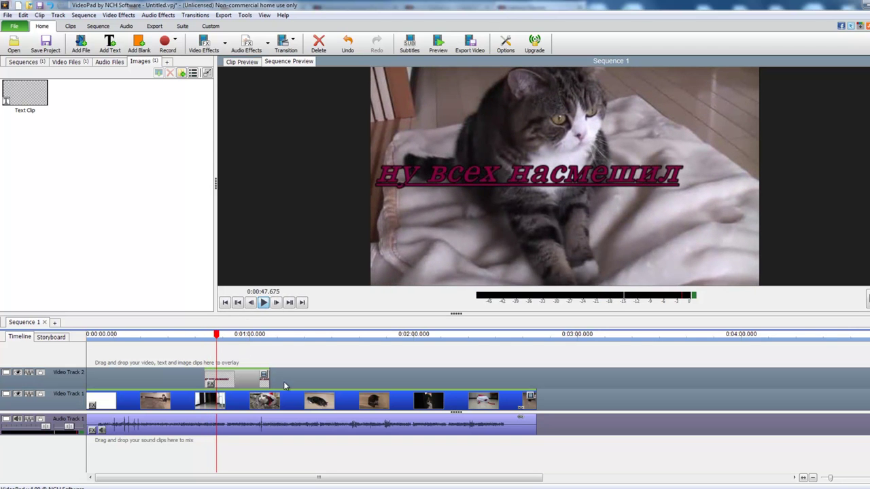
{"action": "double_click", "coordinate": [249, 379]}
{"action": "left_click", "coordinate": [335, 69]}
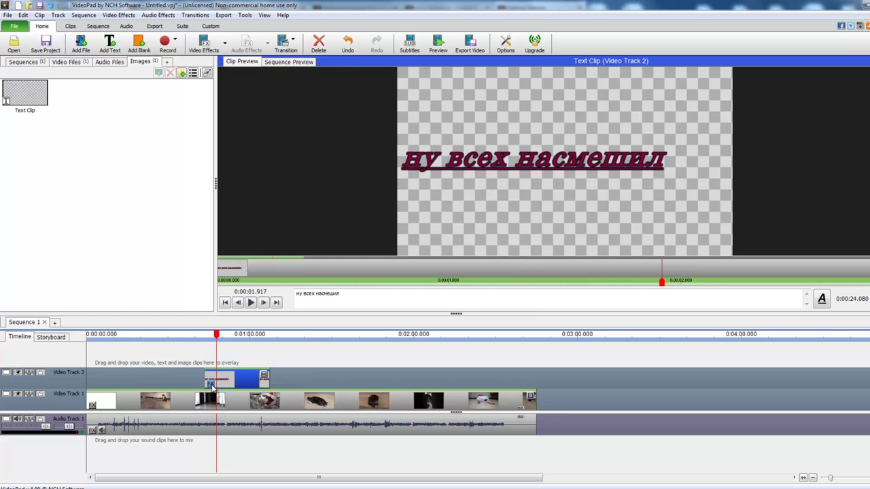
{"action": "left_click", "coordinate": [211, 384]}
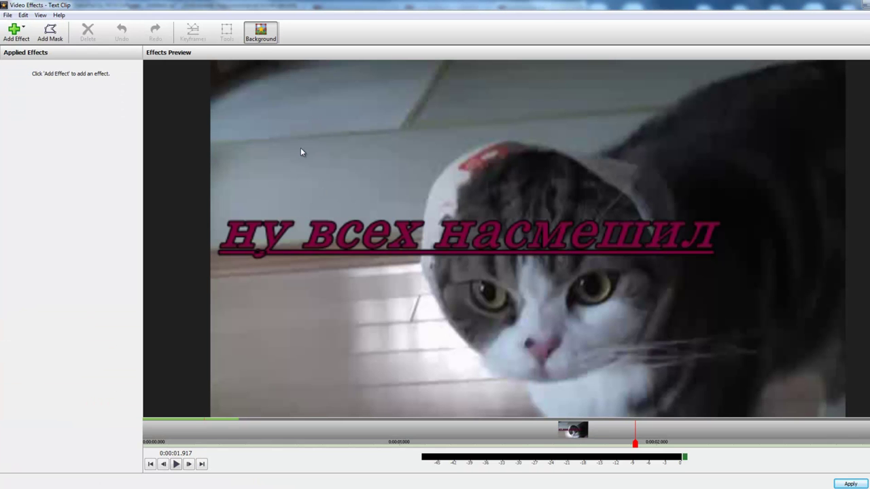
{"action": "left_click", "coordinate": [24, 33]}
{"action": "left_click_drag", "start_coordinate": [217, 111], "coordinate": [209, 236]}
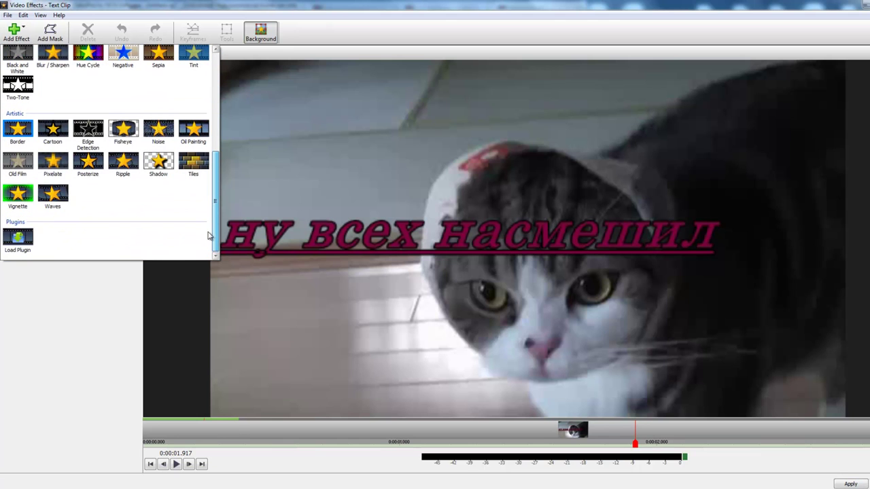
{"action": "left_click", "coordinate": [65, 198]}
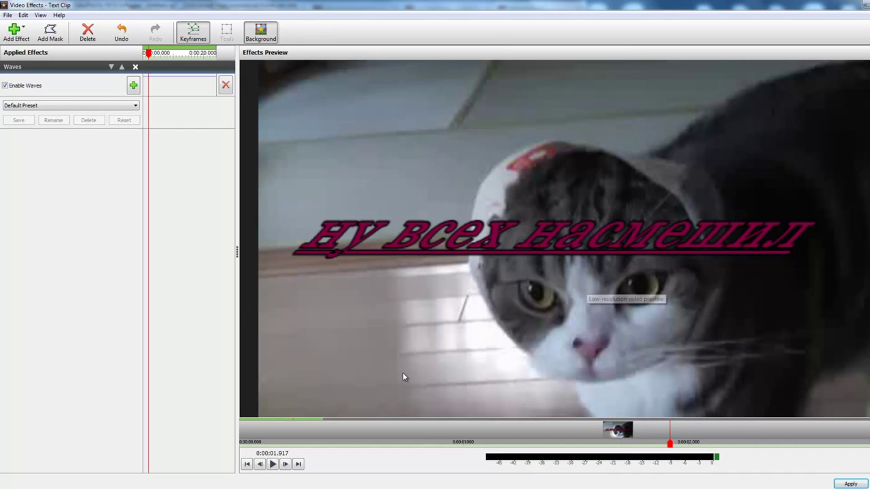
Play the effects preview to check the Waves effect on the text, pause it, and browse the other available effects.
{"action": "left_click", "coordinate": [272, 464]}
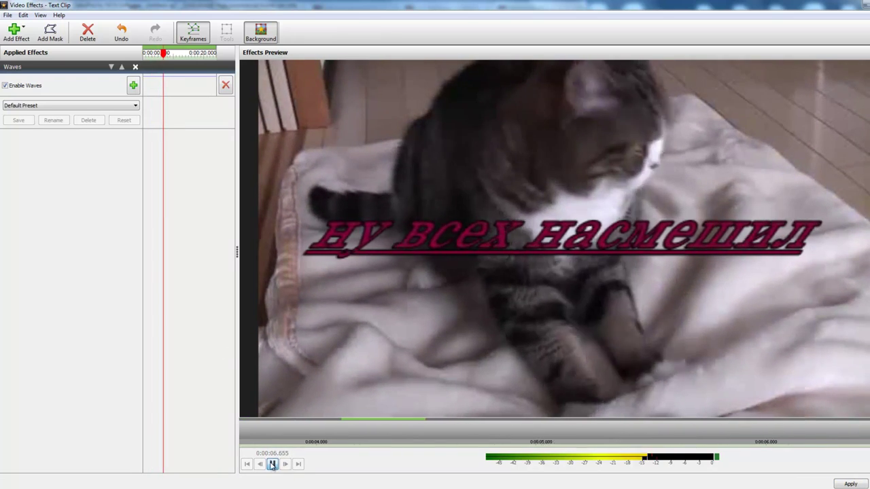
{"action": "left_click", "coordinate": [272, 464]}
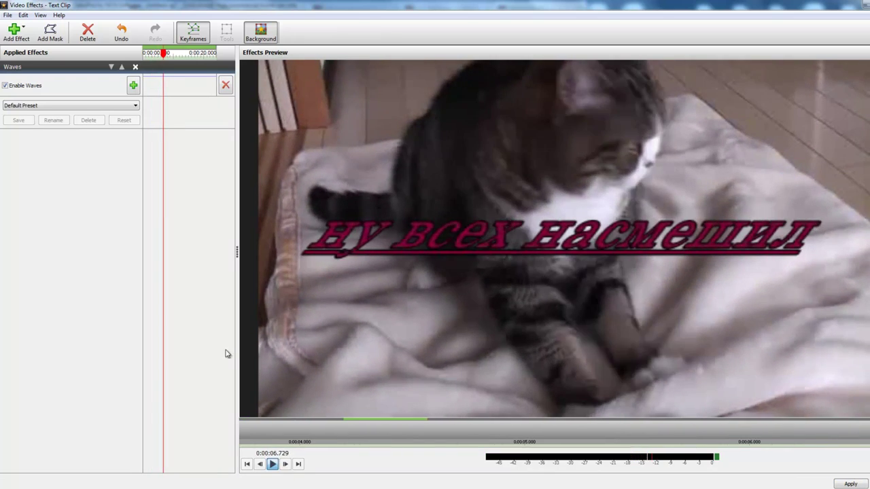
{"action": "left_click", "coordinate": [15, 30]}
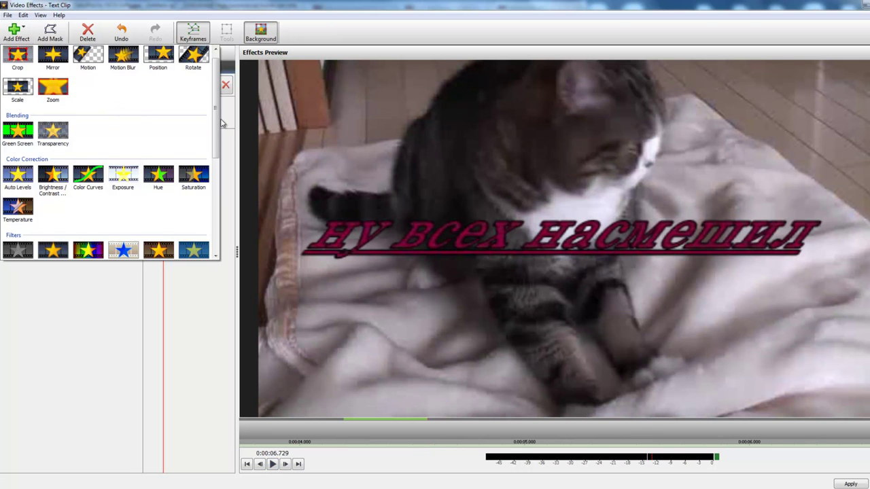
{"action": "scroll", "coordinate": [210, 84], "scroll_direction": "up", "scroll_amount": 1}
{"action": "scroll", "coordinate": [215, 93], "scroll_direction": "down", "scroll_amount": 5}
{"action": "scroll", "coordinate": [215, 94], "scroll_direction": "up", "scroll_amount": 5}
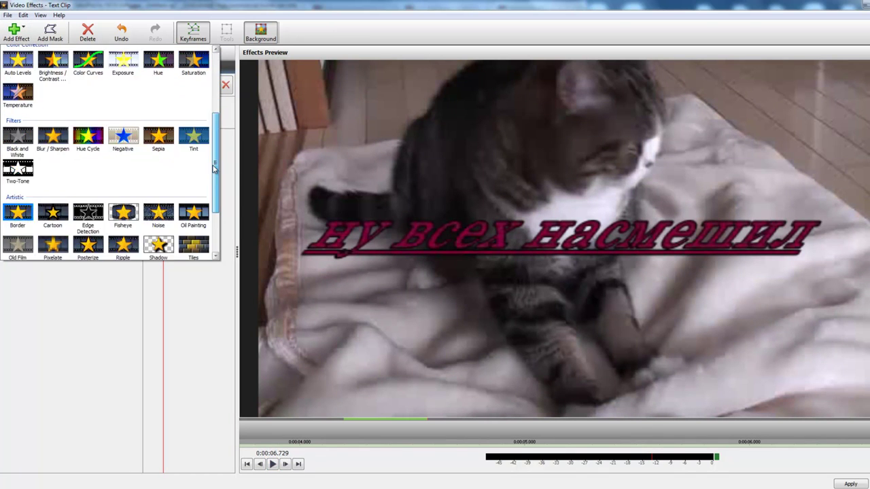
{"action": "left_click", "coordinate": [111, 310]}
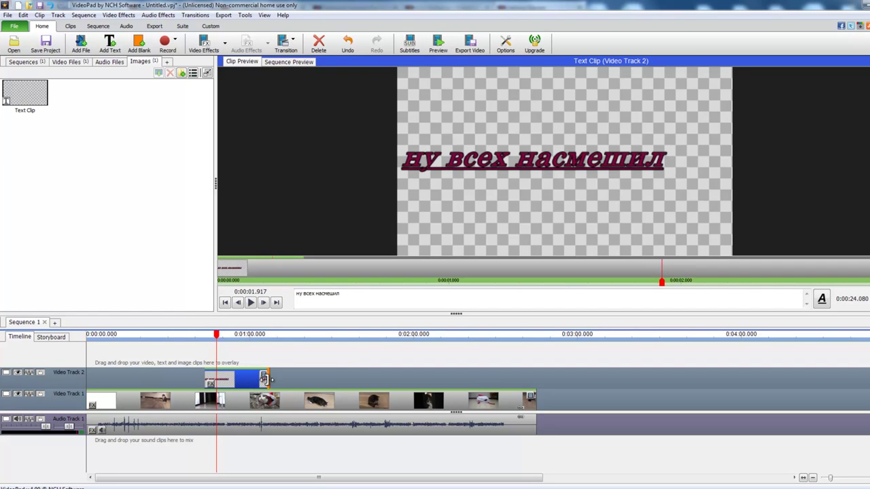
Move and resize the text clip on Video Track 2 so it starts near 0:01:21 and lasts about 22 seconds.
{"action": "left_click_drag", "start_coordinate": [245, 385], "coordinate": [350, 379]}
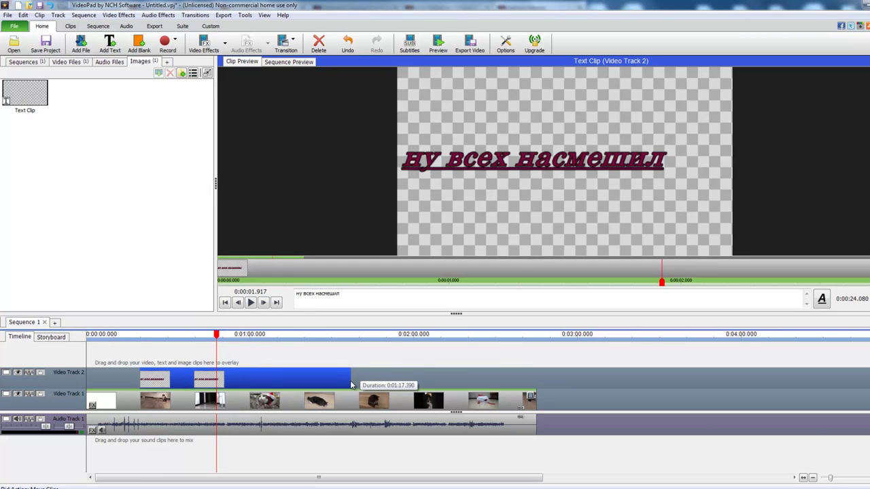
{"action": "left_click_drag", "start_coordinate": [176, 381], "coordinate": [421, 381]}
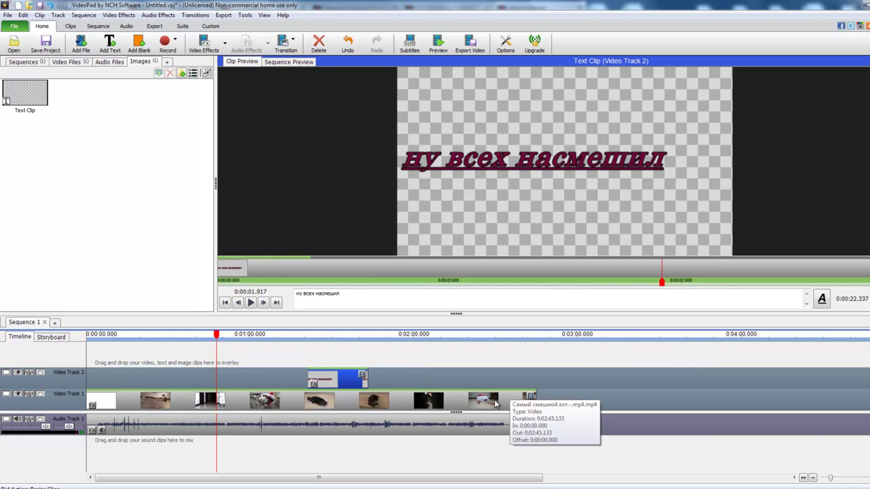